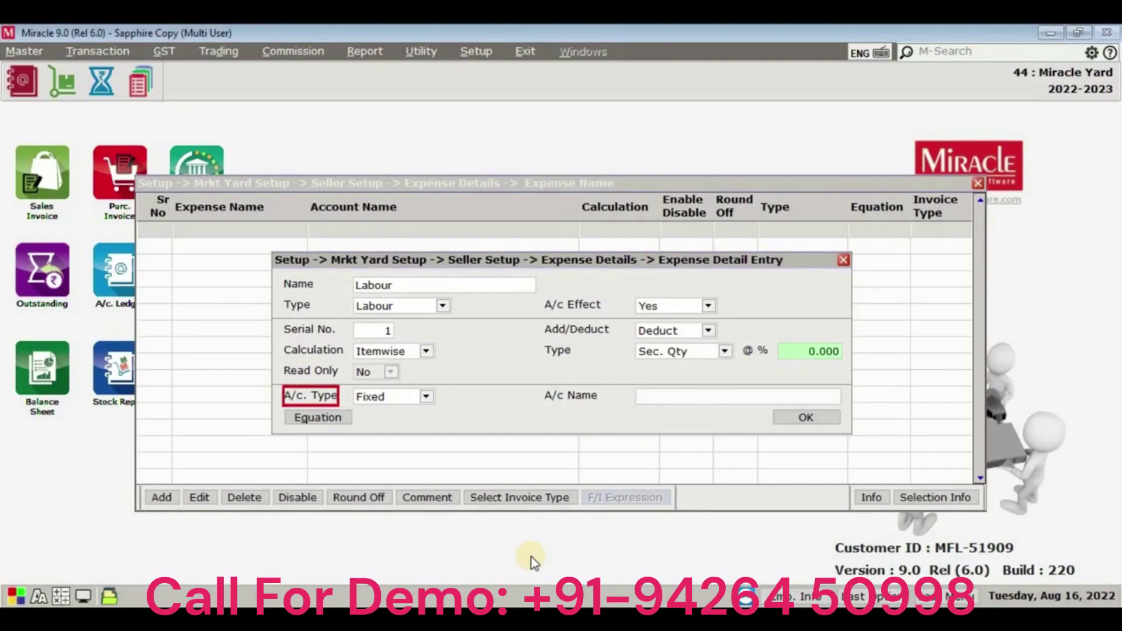
Keep the Labour expense Fixed and assign it Labour Exp. A/c.
{"action": "key", "text": "alt+Down"}
{"action": "key", "text": "Return"}
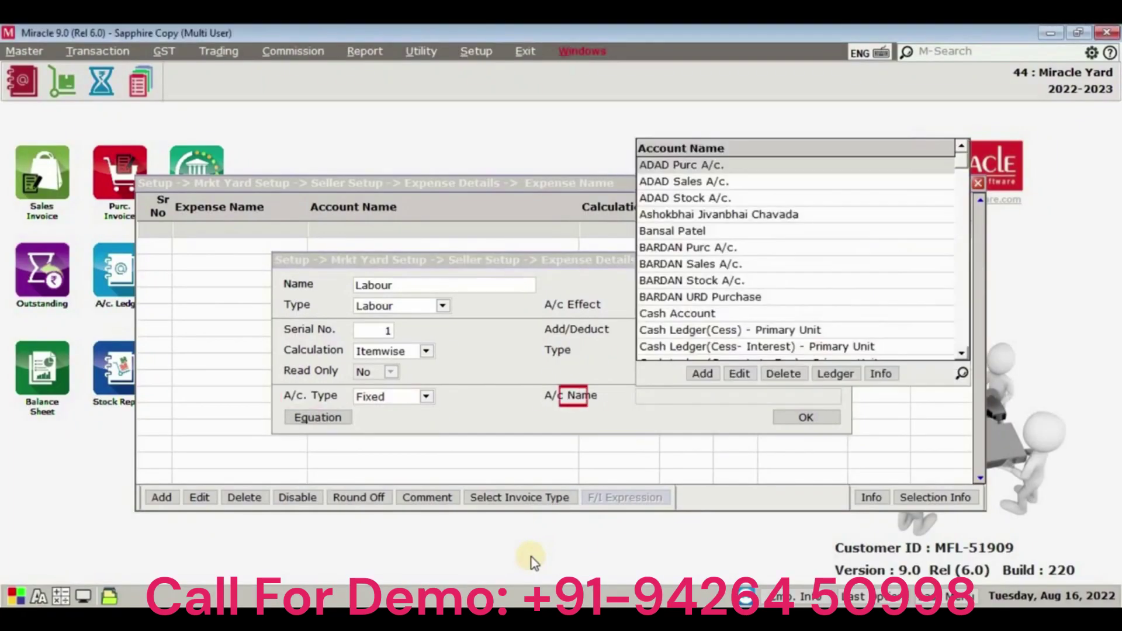
{"action": "type", "text": "lab"}
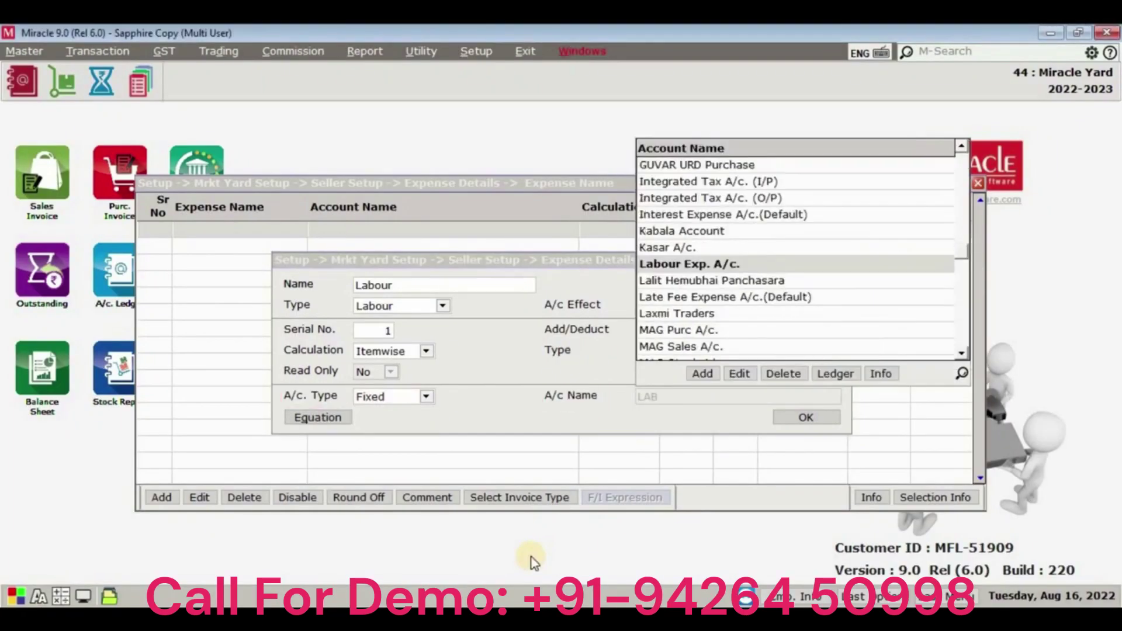
{"action": "key", "text": "Return"}
{"action": "key", "text": "Return"}
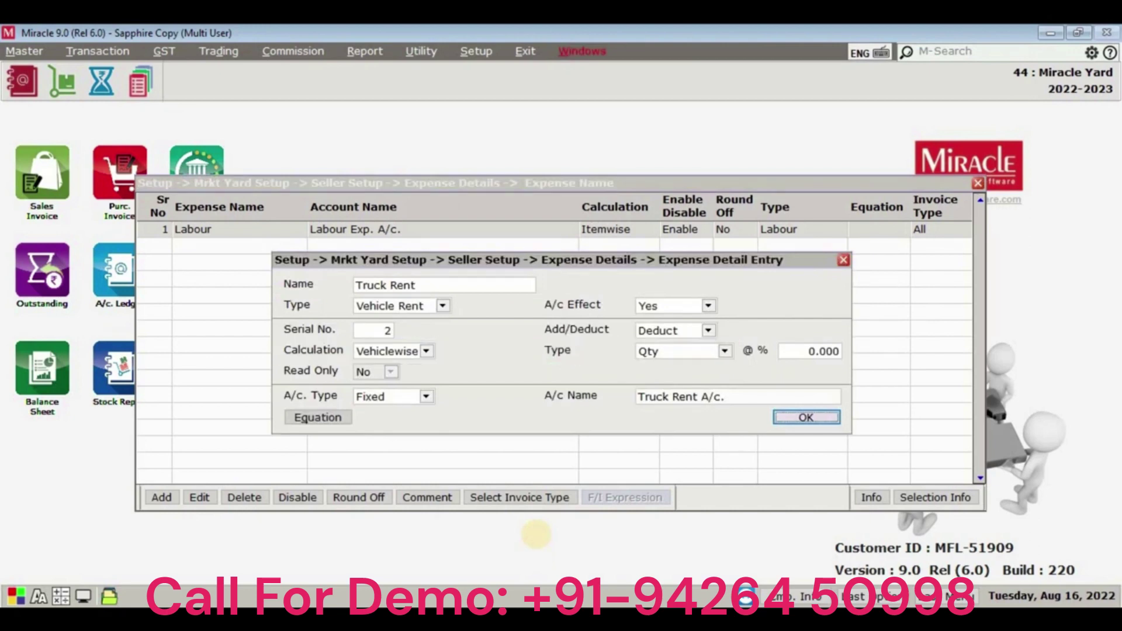
Save the Truck Rent expense, close the expense setup and apply the changes.
{"action": "left_click", "coordinate": [806, 417]}
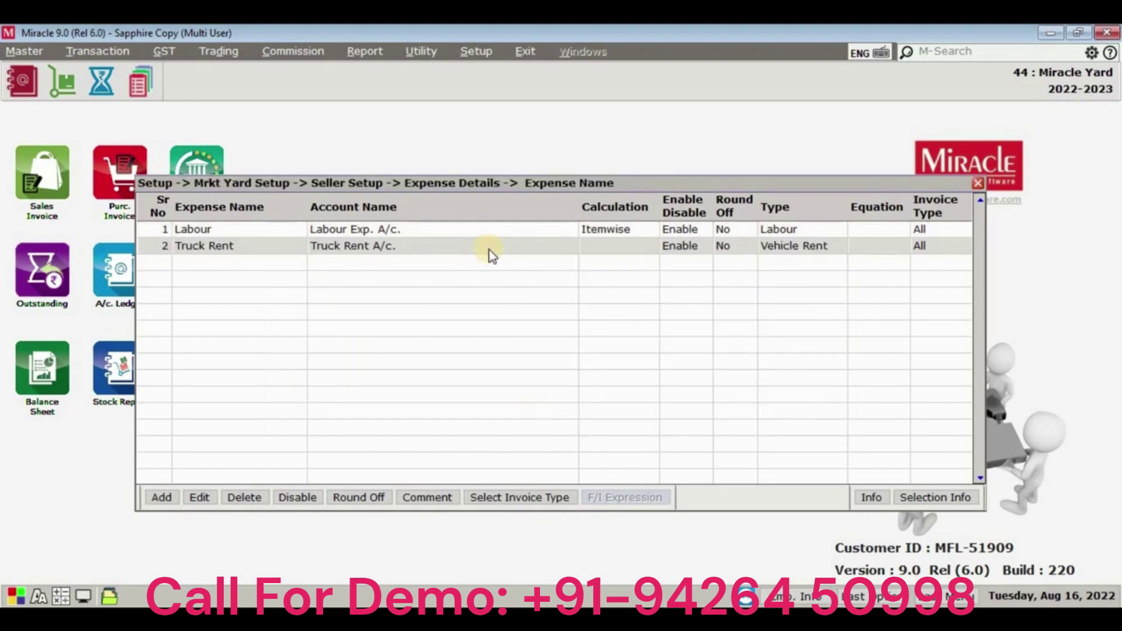
{"action": "key", "text": "Escape"}
{"action": "left_click", "coordinate": [553, 371]}
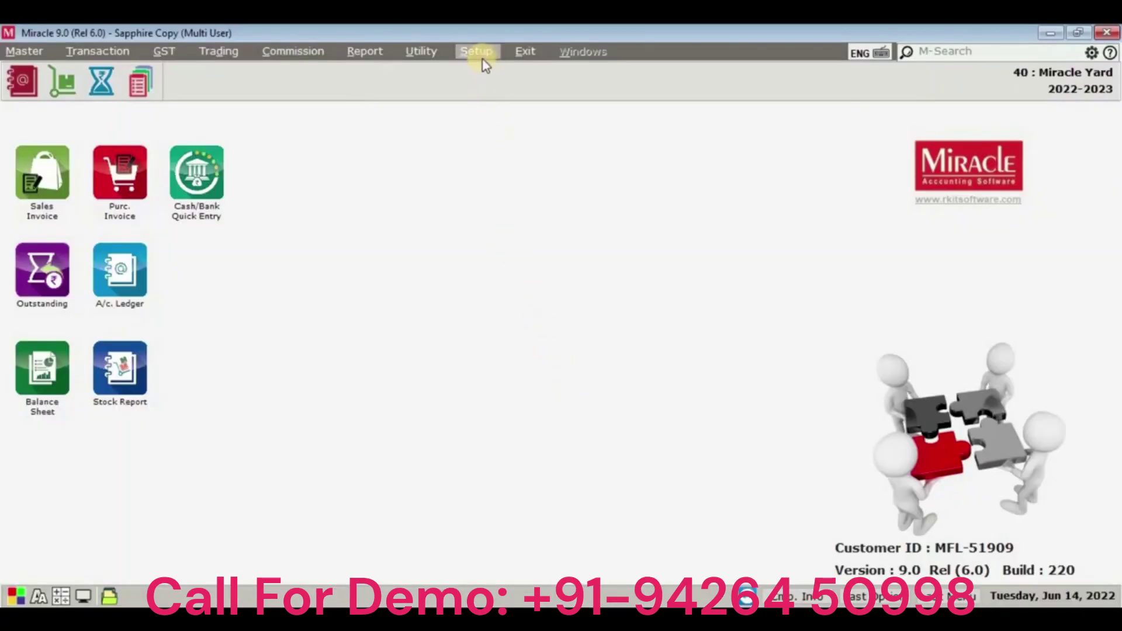
Open the Sales (Comm.) Setup expense details under Mrkt Yard Setup, accepting the backup warning.
{"action": "left_click", "coordinate": [477, 58]}
{"action": "mouse_move", "coordinate": [536, 221]}
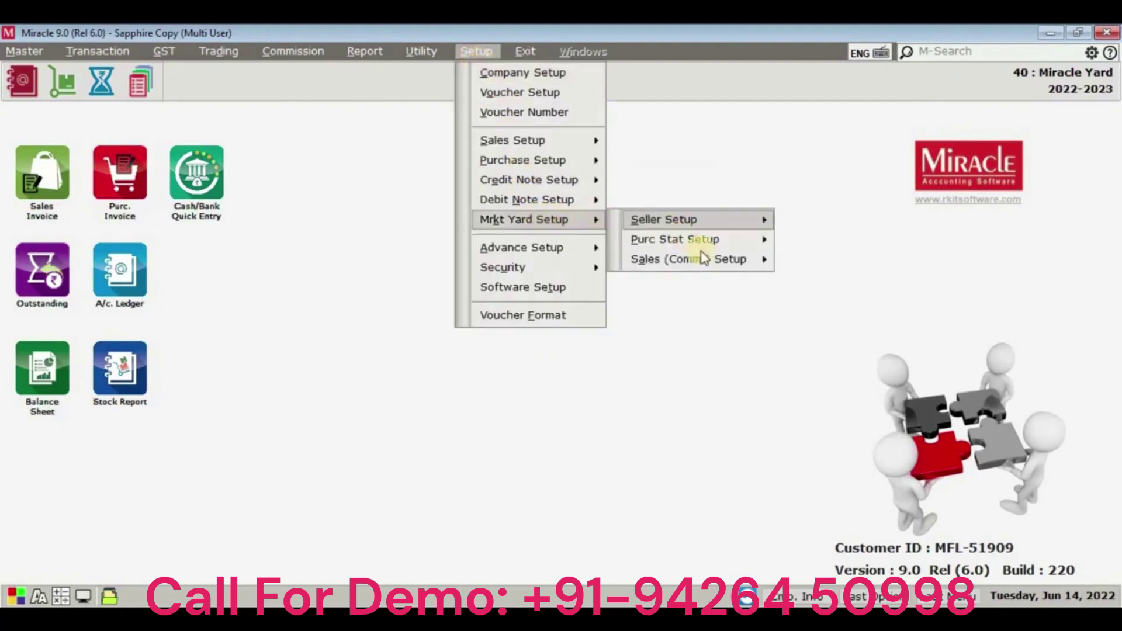
{"action": "mouse_move", "coordinate": [733, 263]}
{"action": "left_click", "coordinate": [832, 260]}
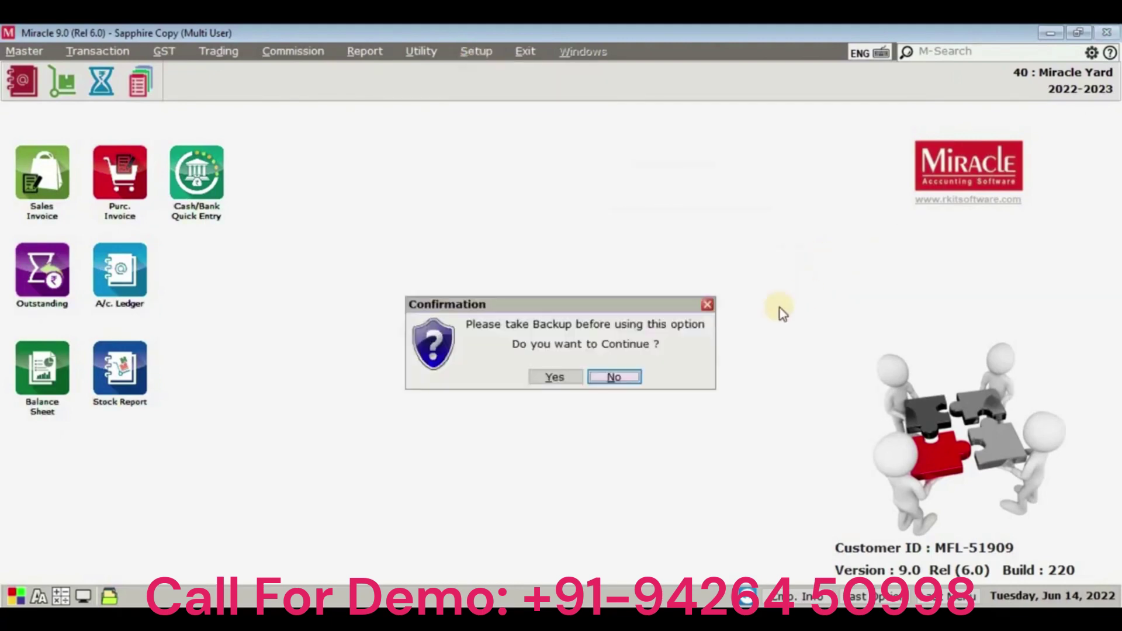
{"action": "left_click", "coordinate": [578, 377]}
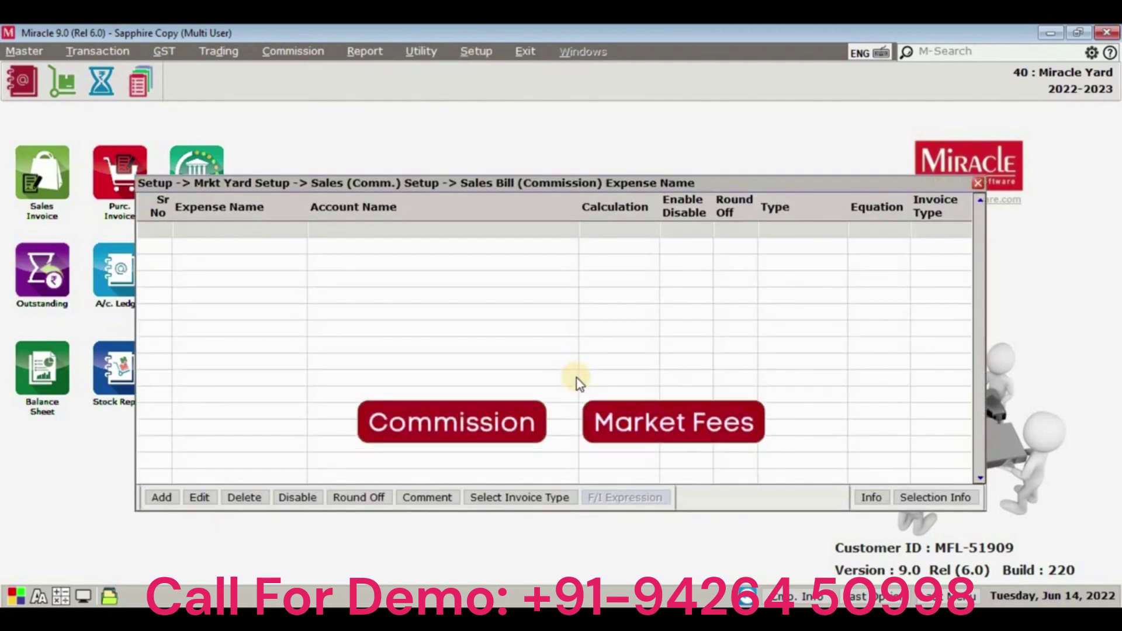
Add a Commission expense of type Commission with account effect Yes.
{"action": "left_click", "coordinate": [174, 494]}
{"action": "type", "text": "Commission"}
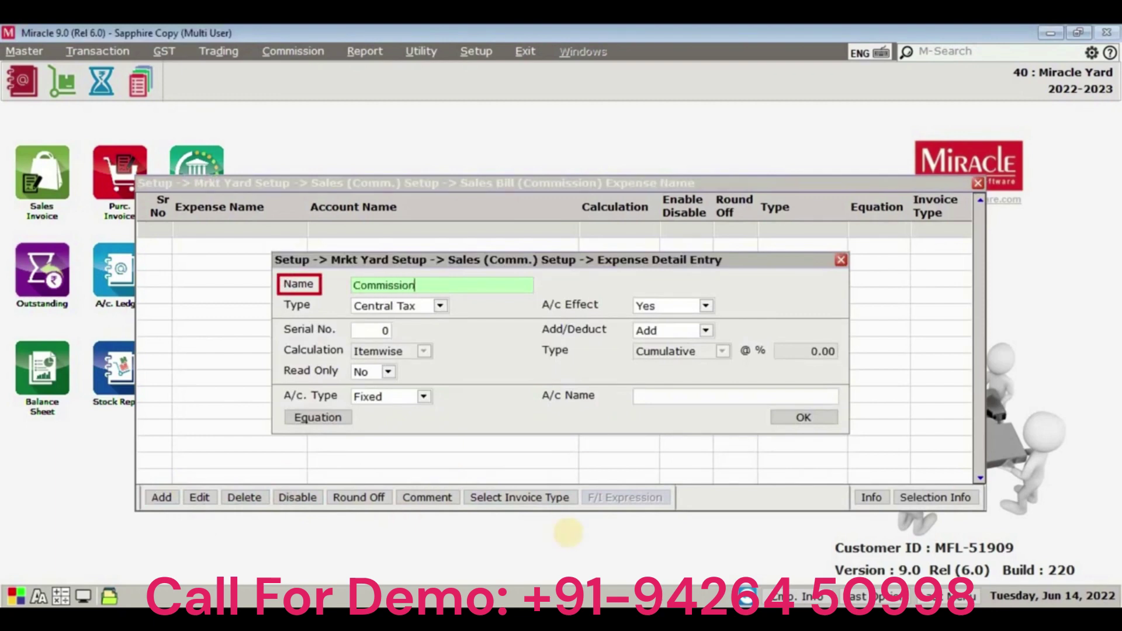
{"action": "key", "text": "Return"}
{"action": "key", "text": "Down"}
{"action": "key", "text": "Down"}
{"action": "key", "text": "Down"}
{"action": "key", "text": "Down"}
{"action": "key", "text": "Return"}
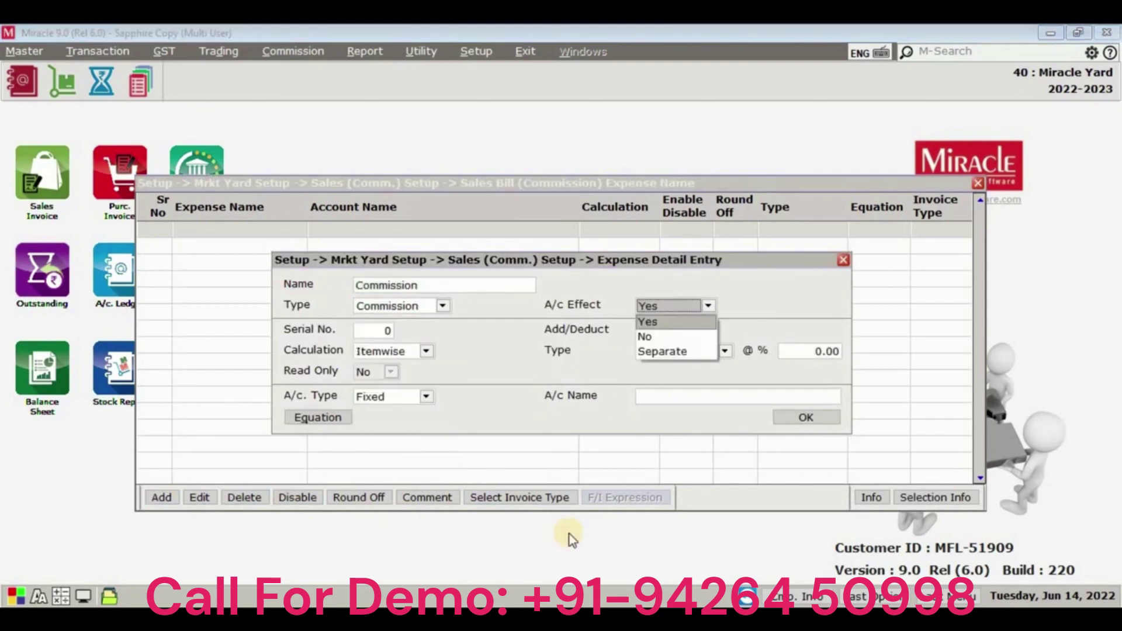
{"action": "key", "text": "Return"}
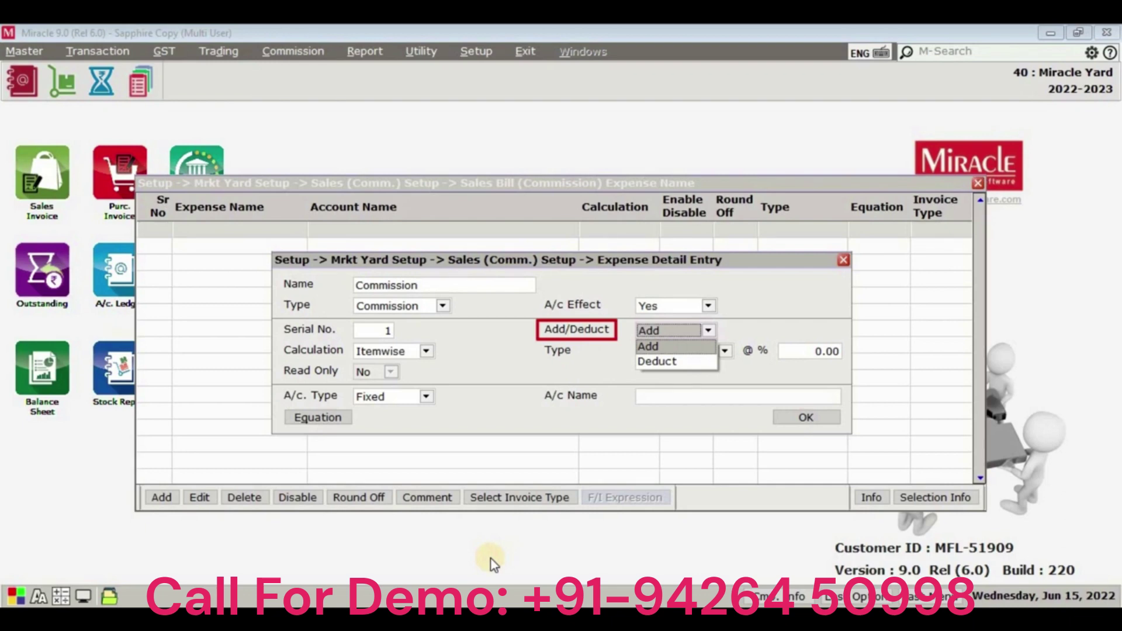
Make Commission an itemwise percentage addition to Commission Account, and save it along with Market Fees.
{"action": "key", "text": "Return"}
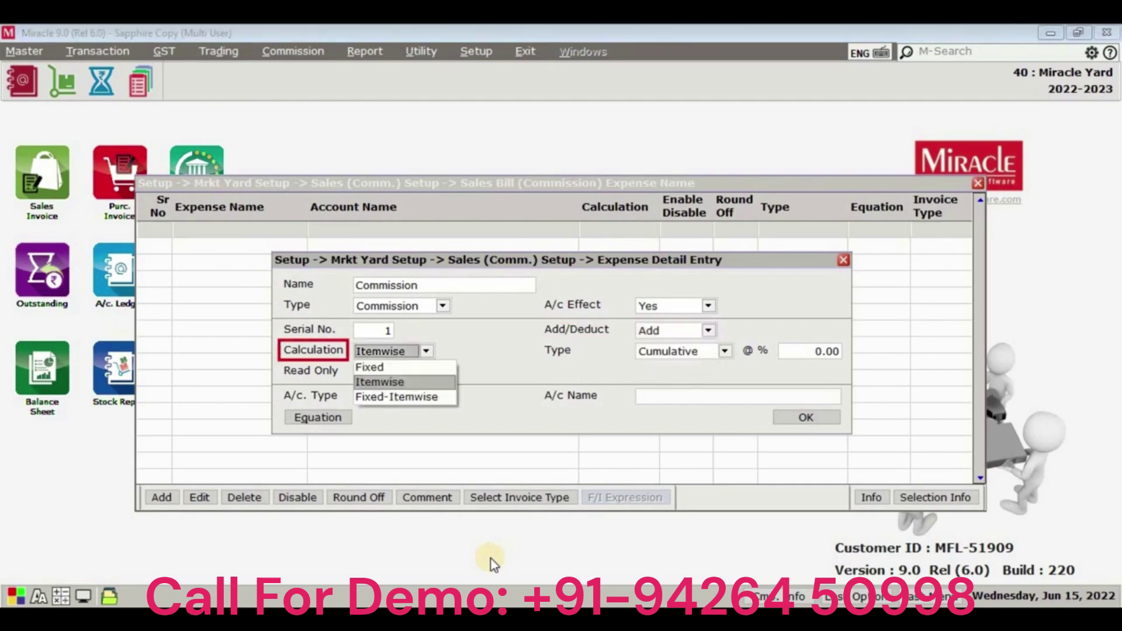
{"action": "key", "text": "Return"}
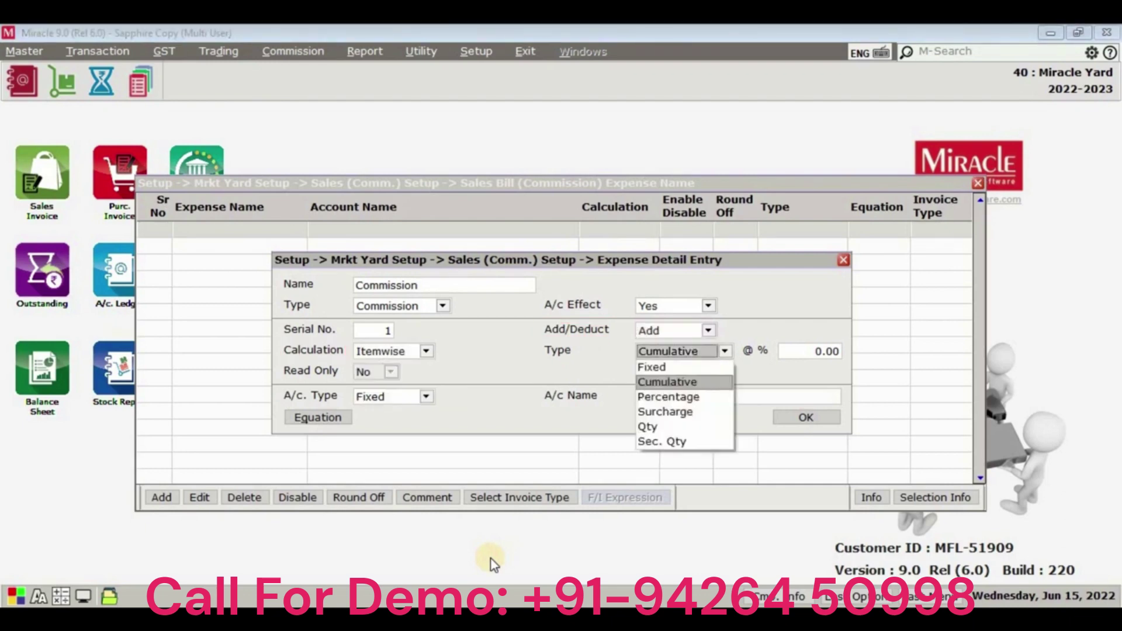
{"action": "key", "text": "Down"}
{"action": "key", "text": "Return"}
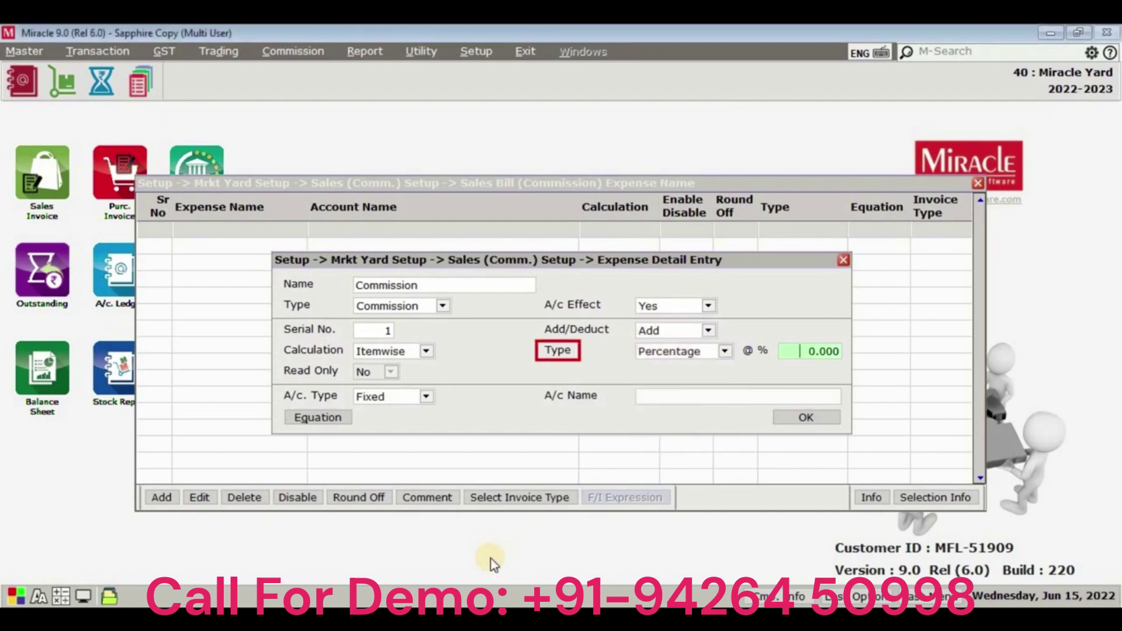
{"action": "key", "text": "Return"}
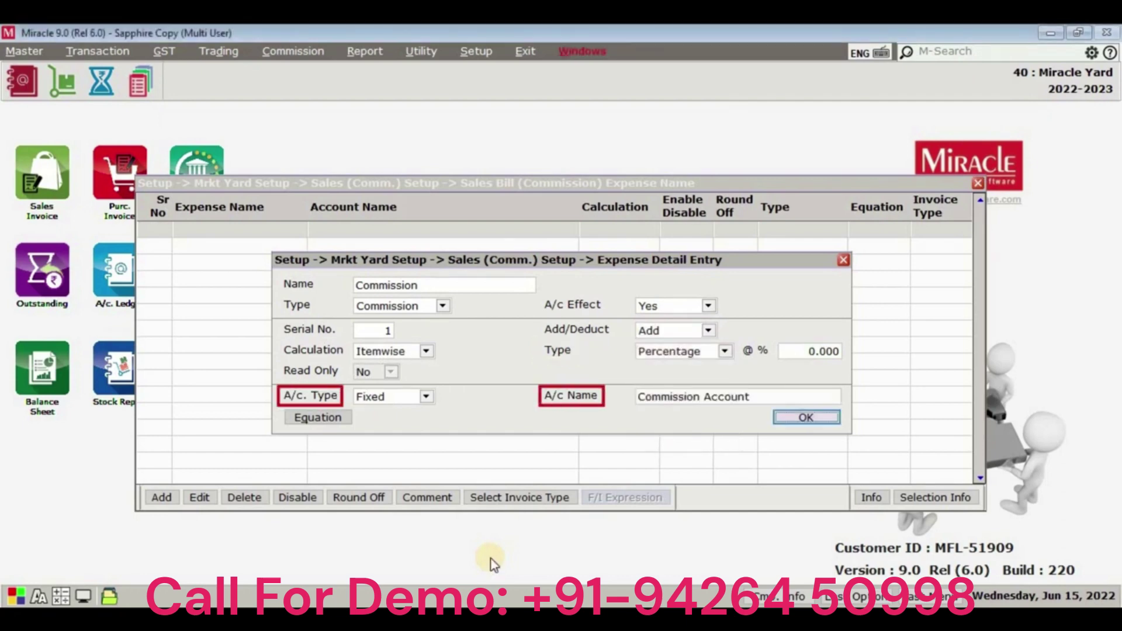
{"action": "key", "text": "Return"}
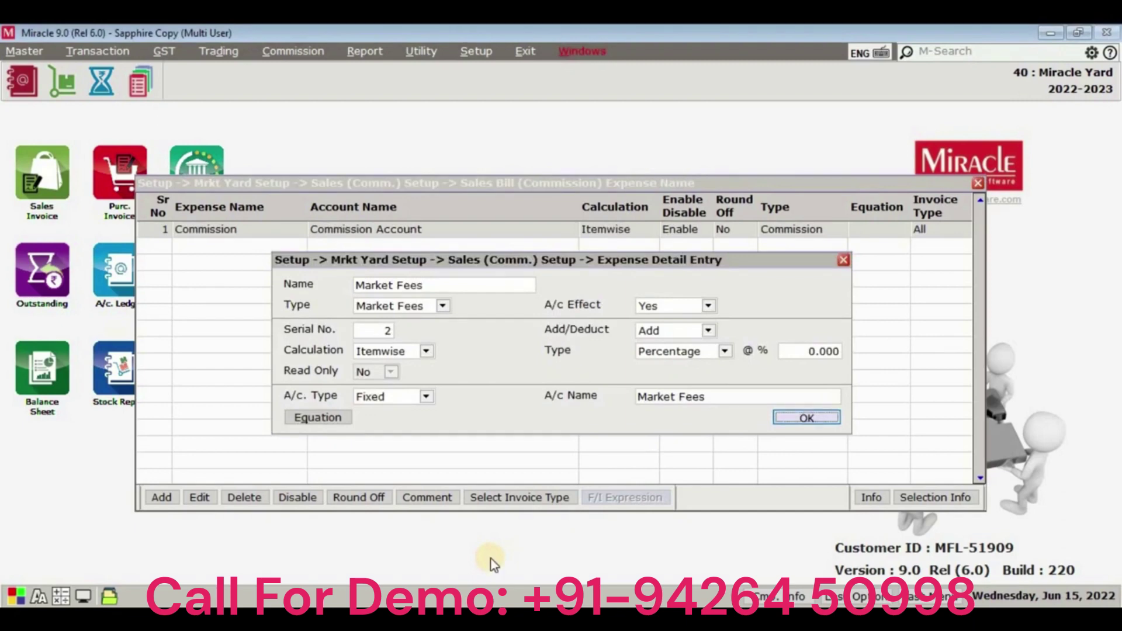
{"action": "key", "text": "Return"}
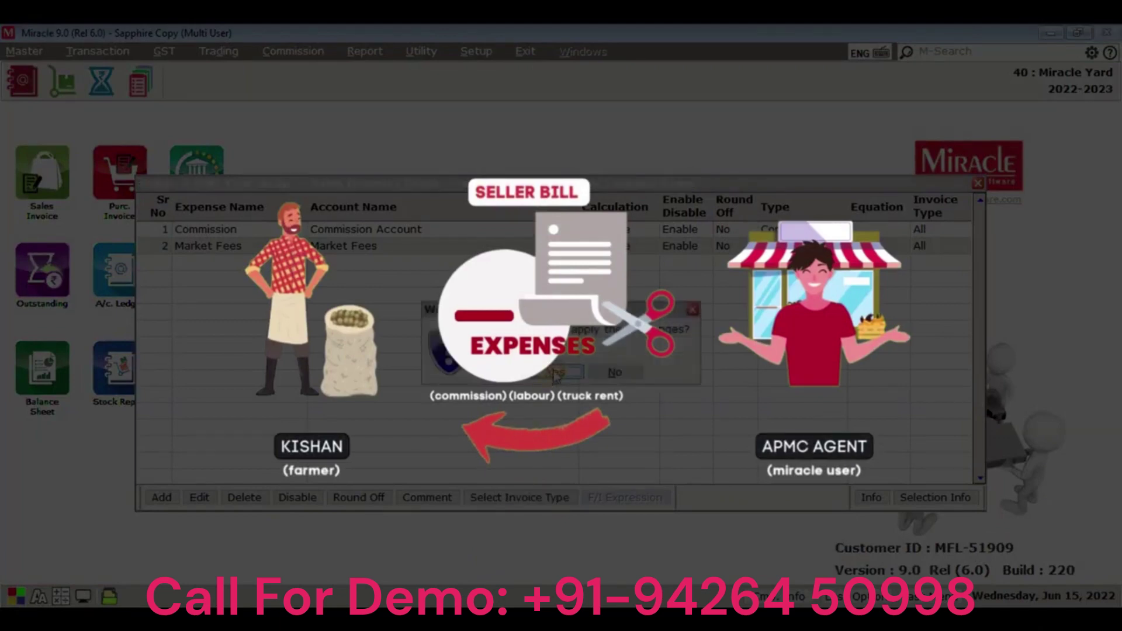
Apply the expense setup and start a new Seller Bill(GST).
{"action": "key", "text": "Escape"}
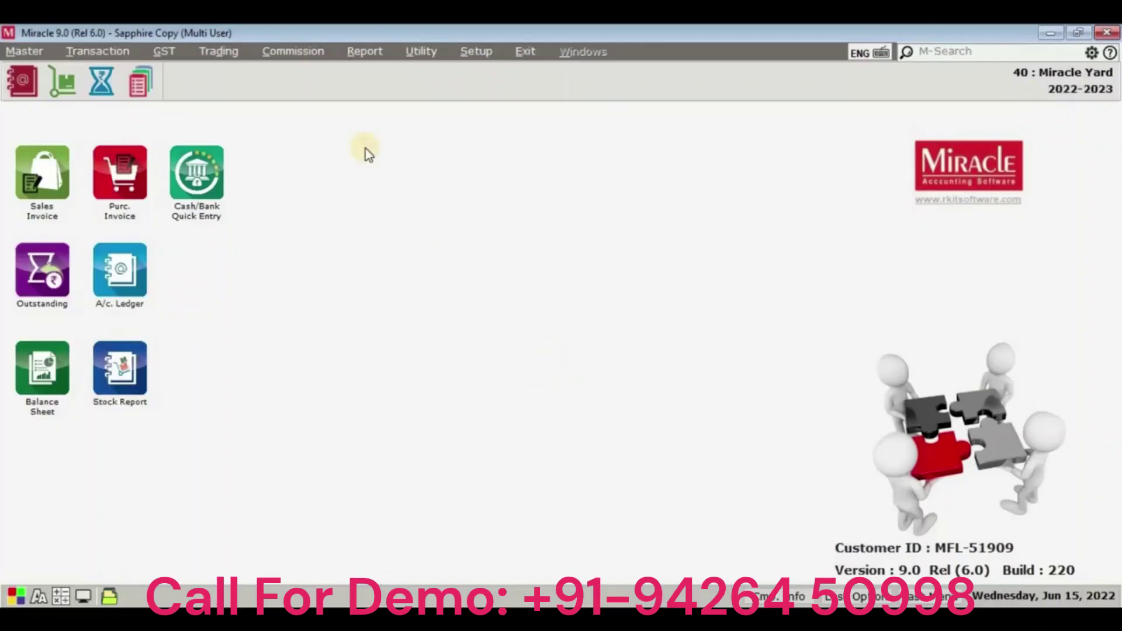
{"action": "left_click", "coordinate": [295, 53]}
{"action": "left_click", "coordinate": [309, 100]}
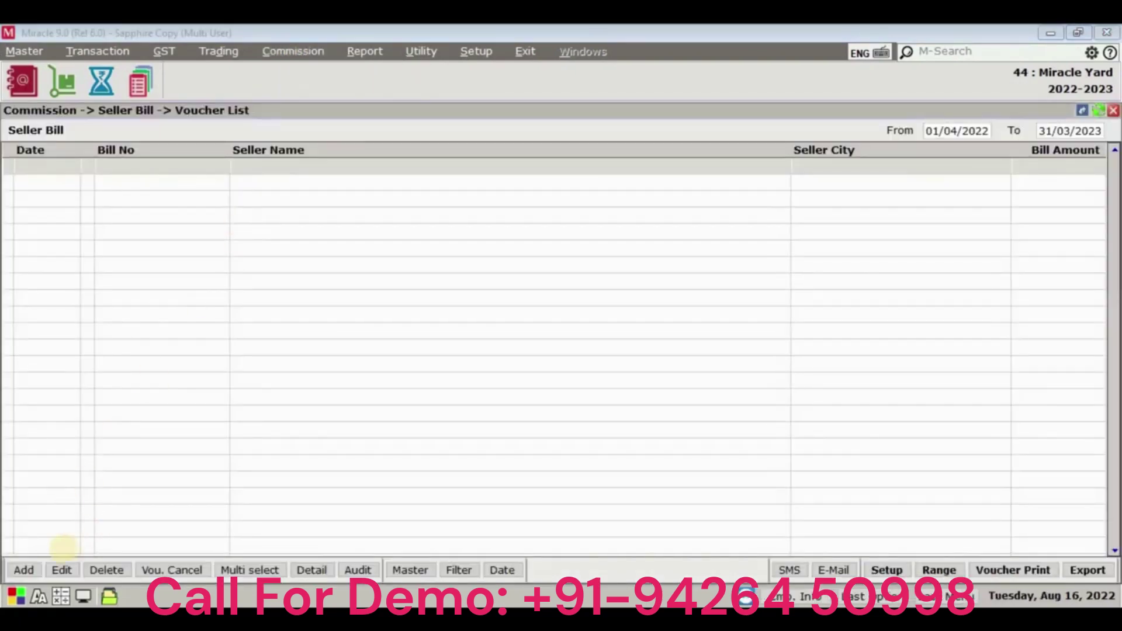
{"action": "left_click", "coordinate": [24, 570]}
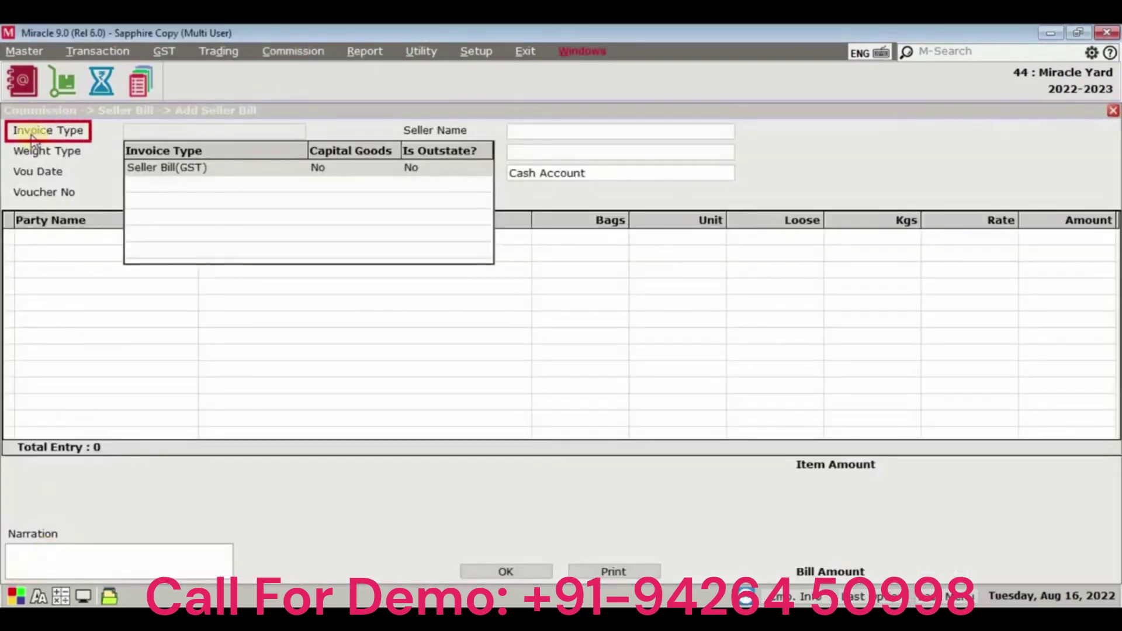
{"action": "left_click", "coordinate": [157, 177]}
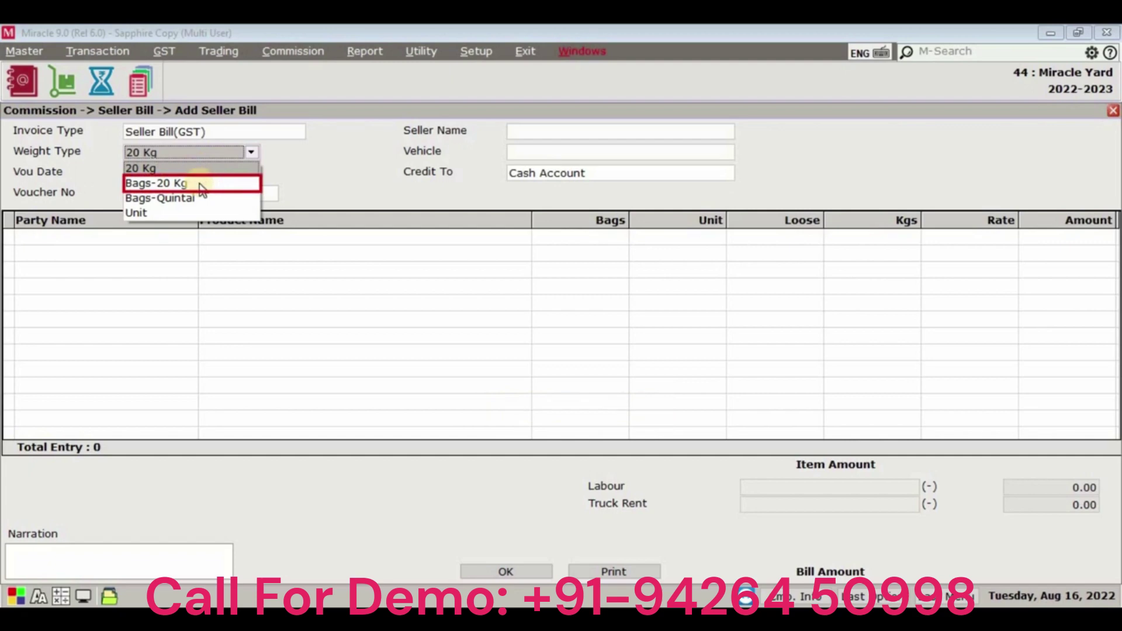
Set weight type 20 Kg, date 15/06/2022 and voucher number GK/01.
{"action": "left_click", "coordinate": [202, 184]}
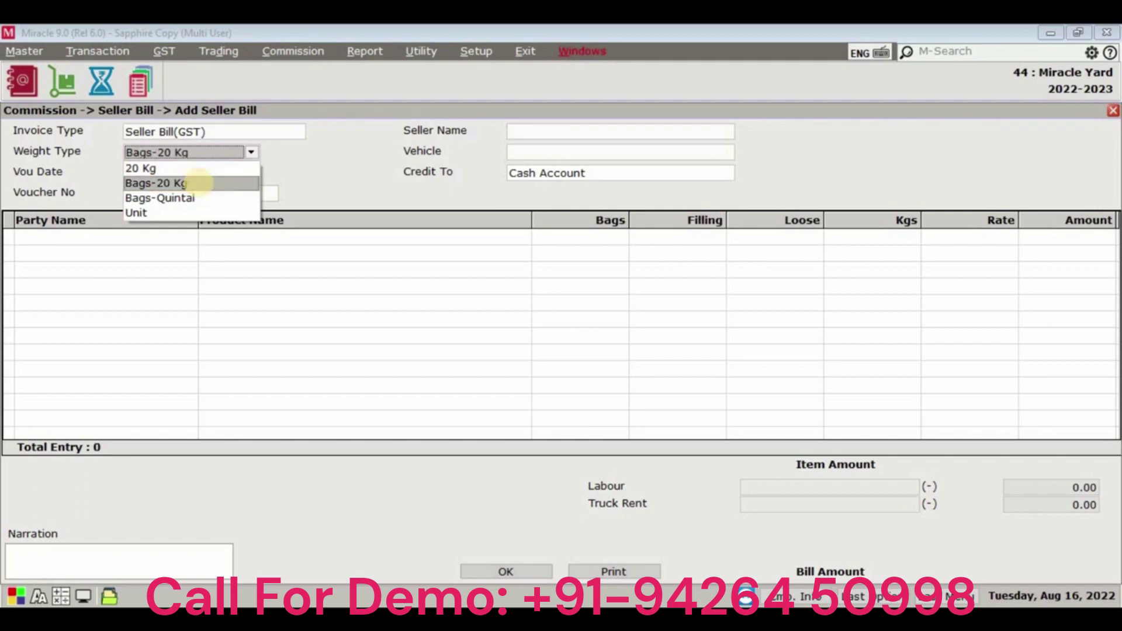
{"action": "left_click", "coordinate": [206, 198]}
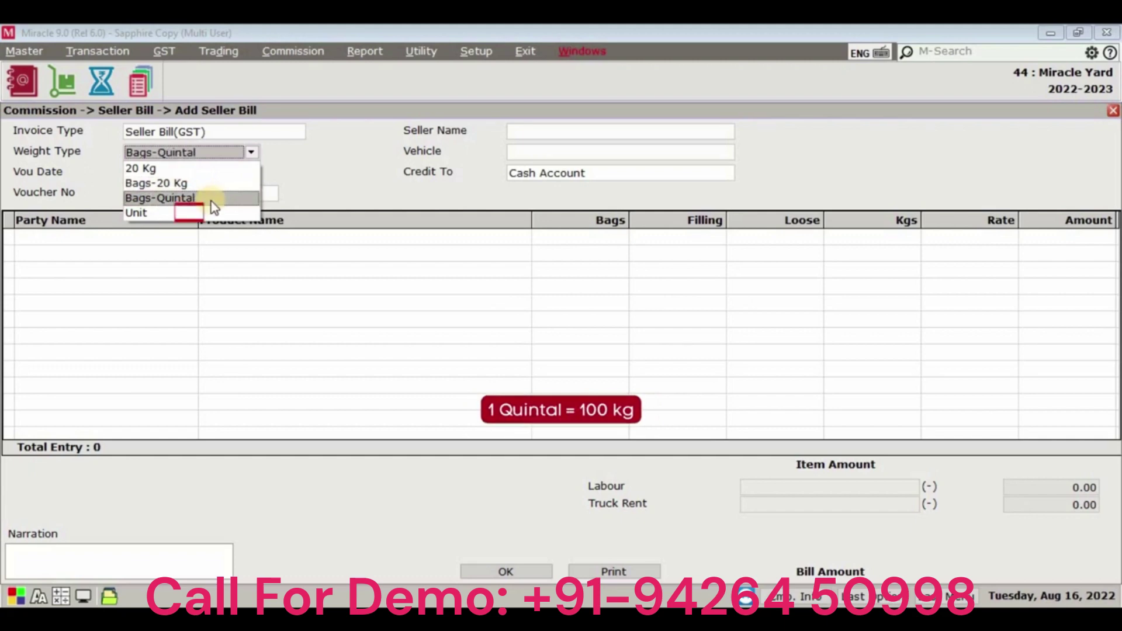
{"action": "left_click", "coordinate": [212, 214]}
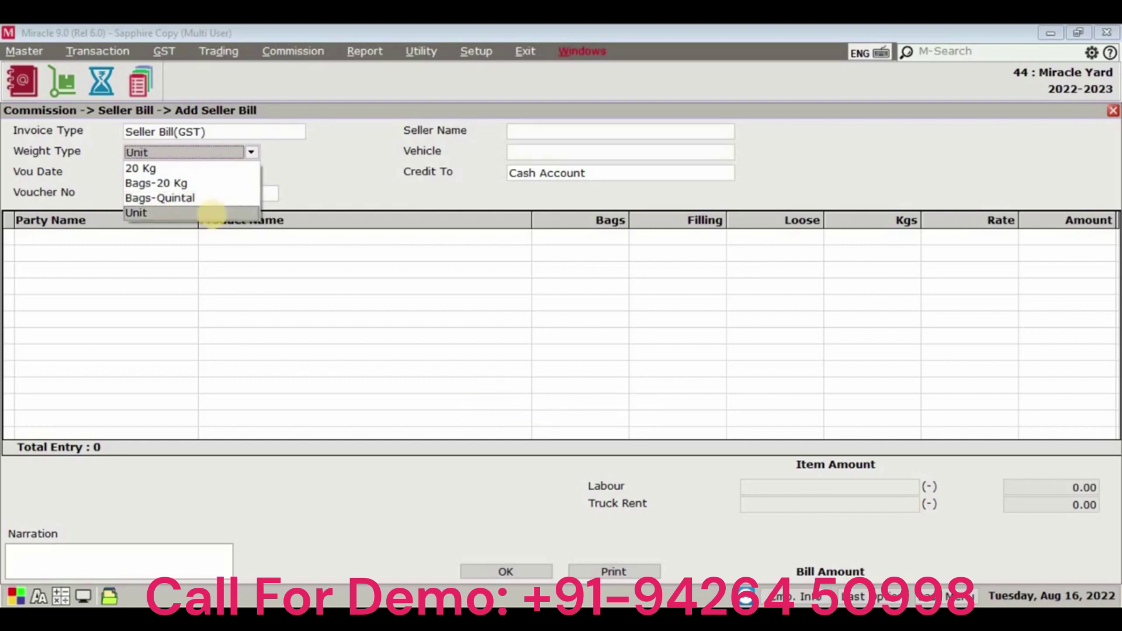
{"action": "key", "text": "Up"}
{"action": "key", "text": "Up"}
{"action": "key", "text": "Up"}
{"action": "key", "text": "Return"}
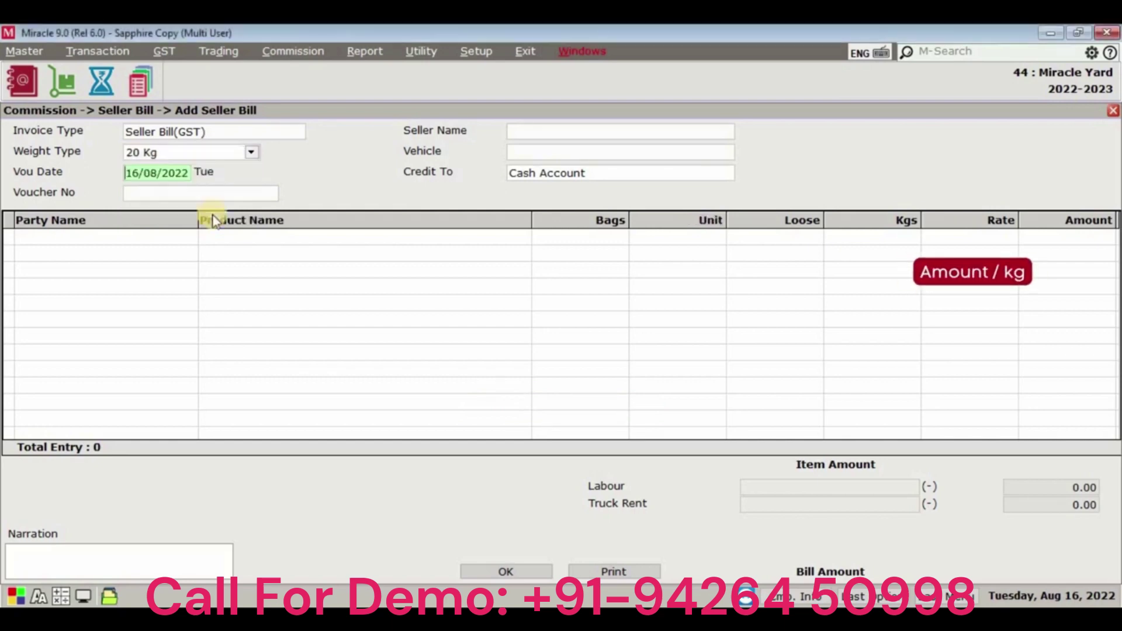
{"action": "type", "text": "15062022"}
{"action": "key", "text": "Return"}
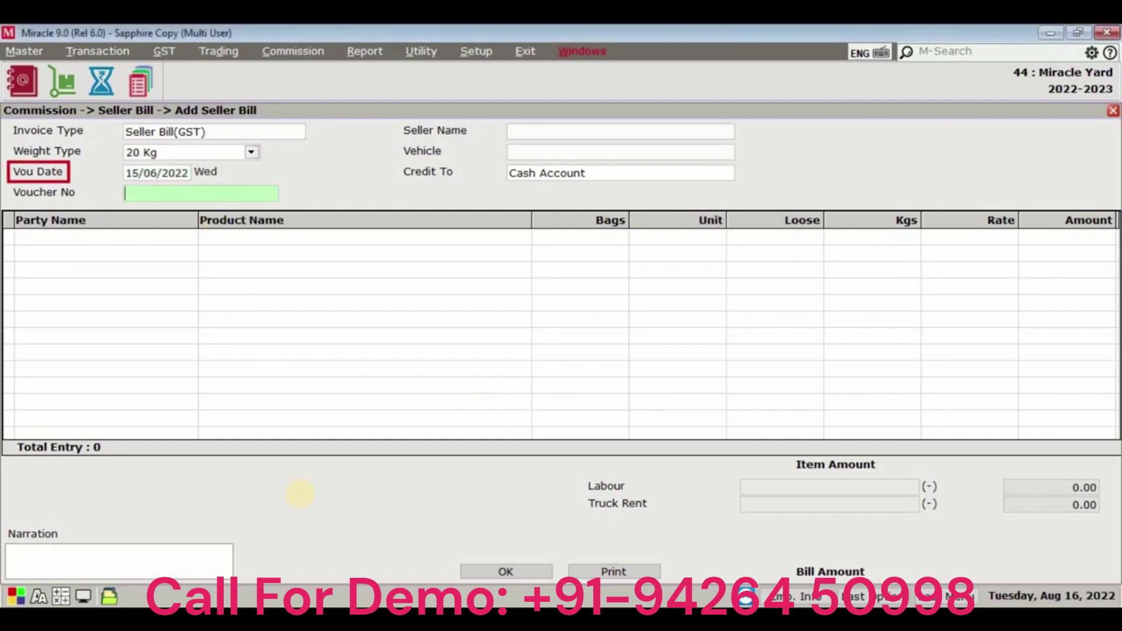
{"action": "type", "text": "GK/01"}
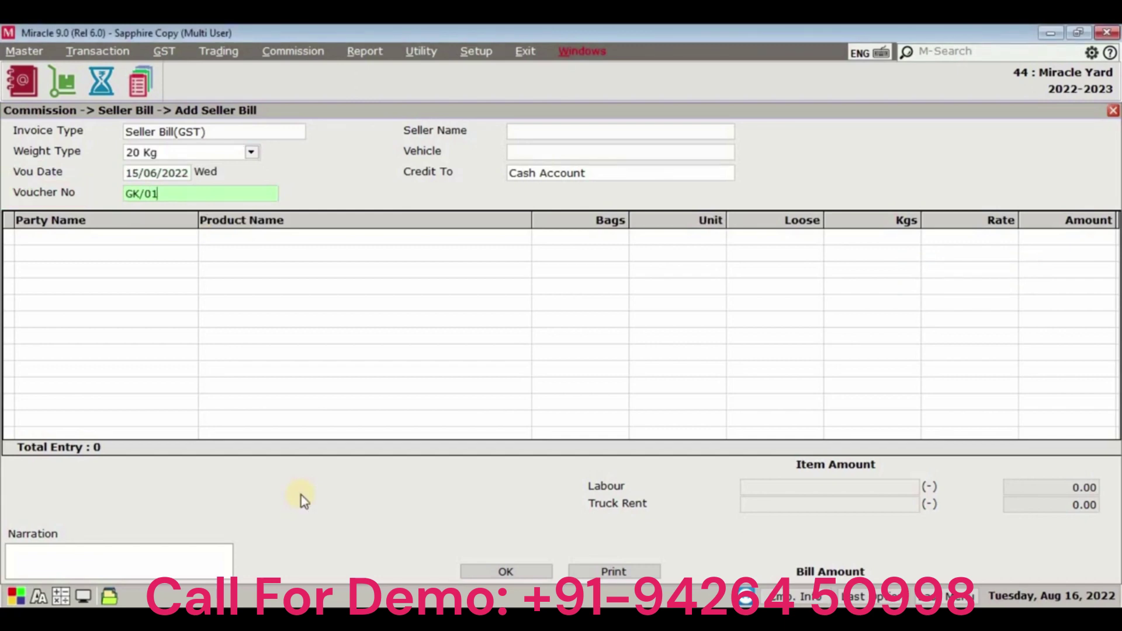
{"action": "key", "text": "Return"}
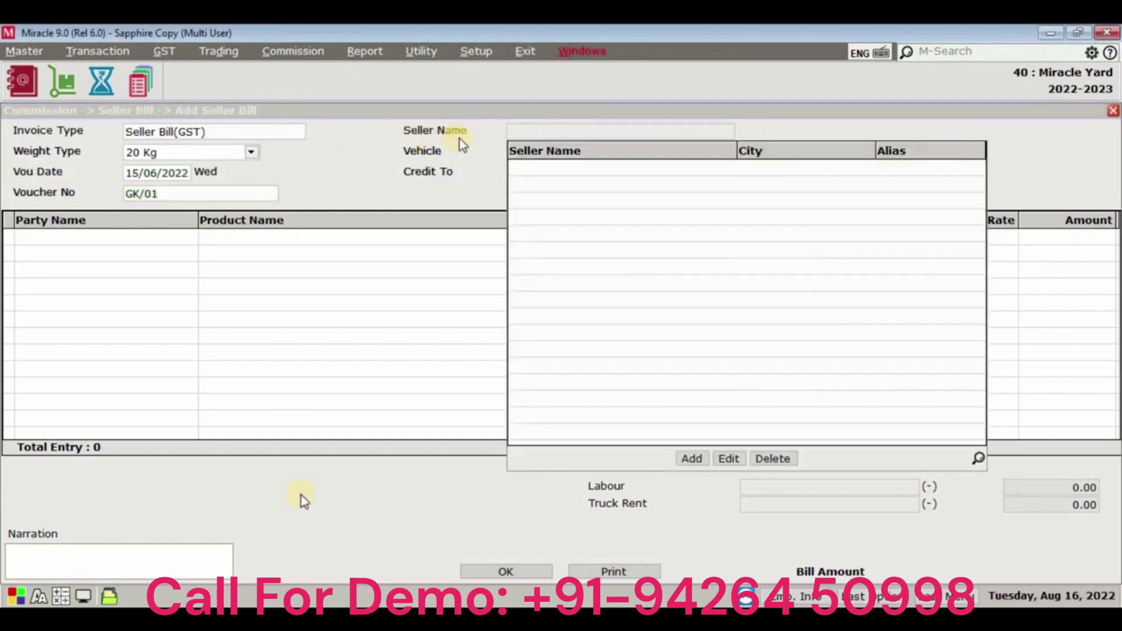
Add a new seller with the seller's full name and city Jamjodhpur.
{"action": "left_click", "coordinate": [691, 459]}
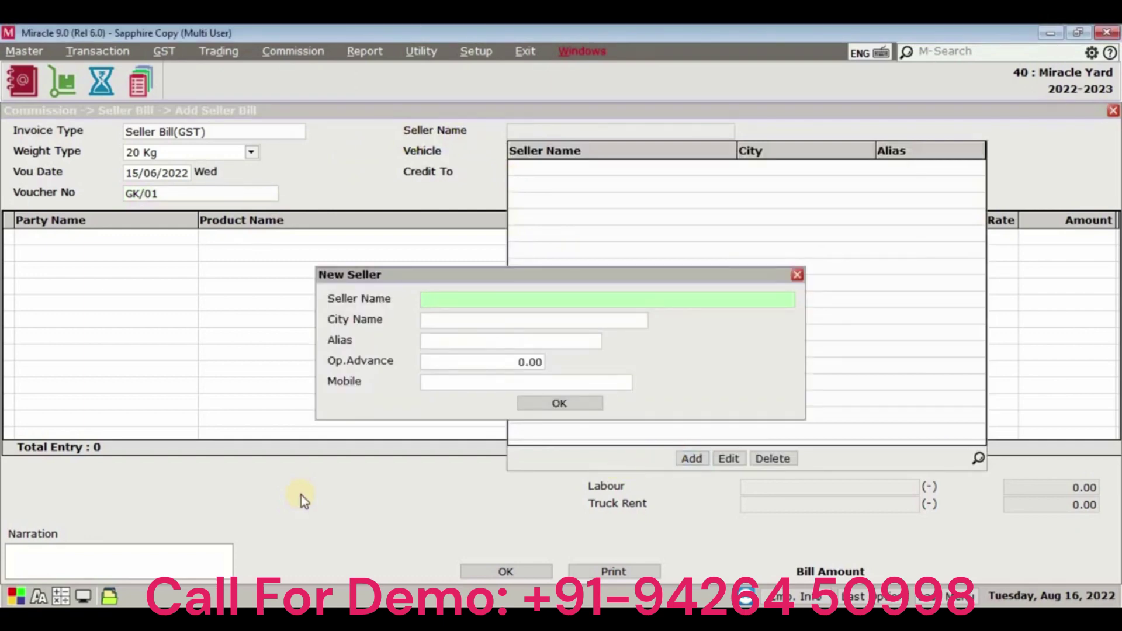
{"action": "key", "text": "Return"}
{"action": "type", "text": "Jamjodhpur"}
{"action": "key", "text": "Return"}
{"action": "key", "text": "Return"}
{"action": "key", "text": "Return"}
{"action": "key", "text": "Return"}
{"action": "key", "text": "Return"}
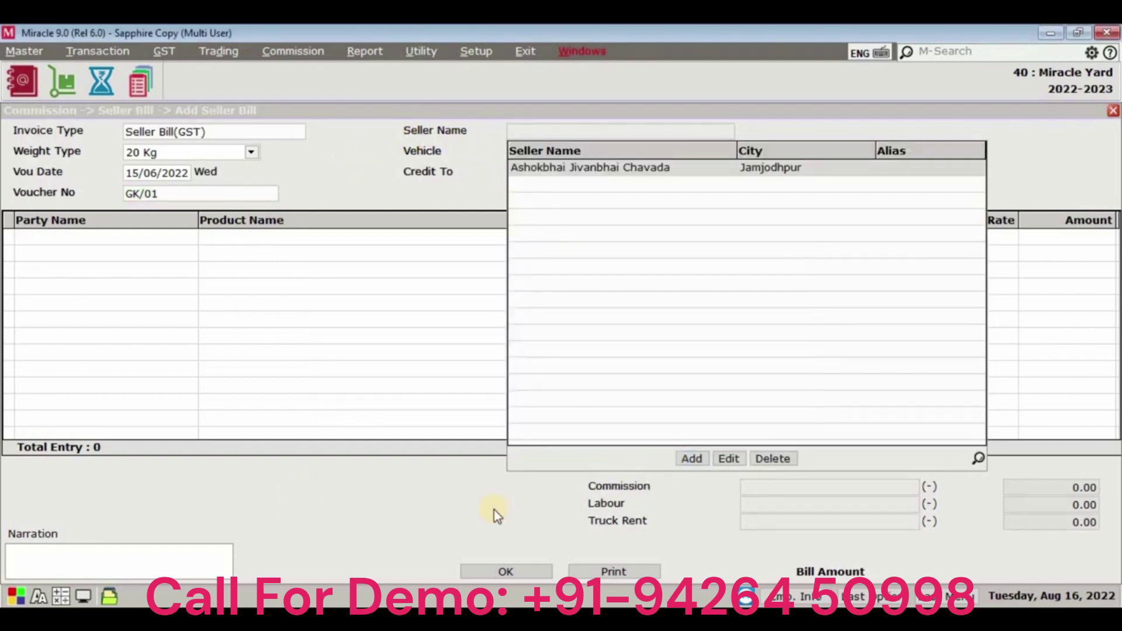
{"action": "key", "text": "Return"}
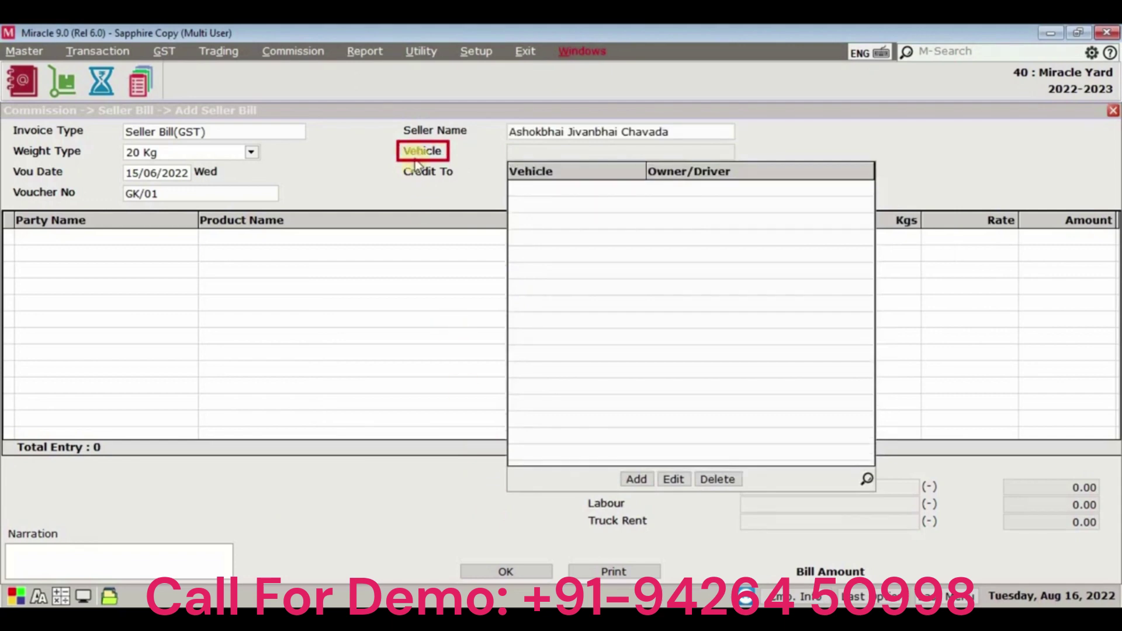
{"action": "left_click", "coordinate": [636, 479]}
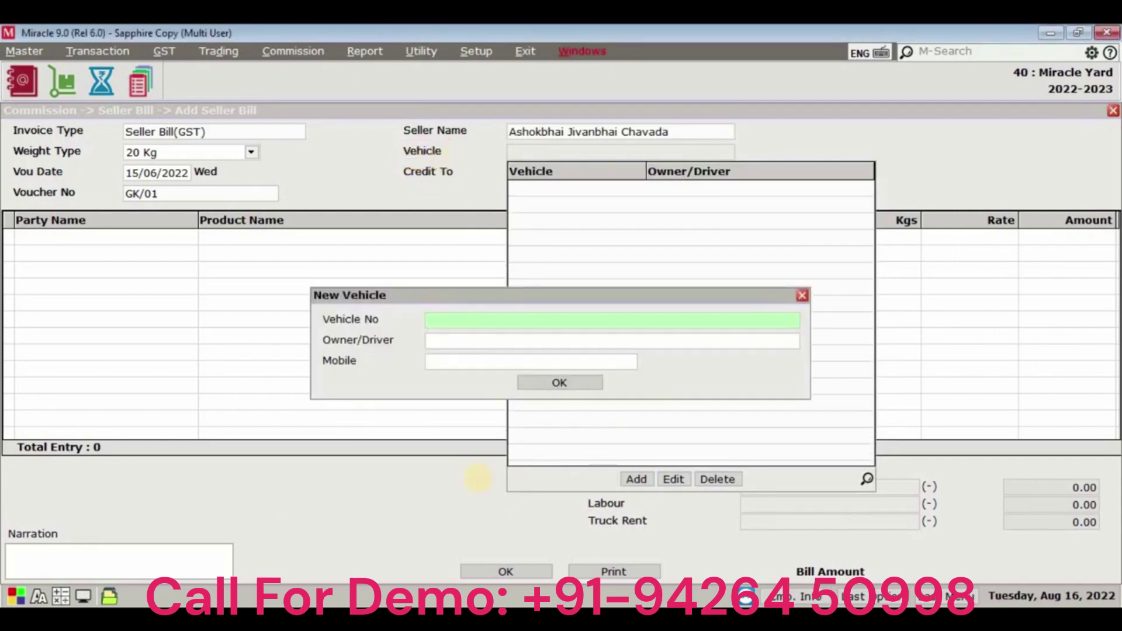
{"action": "type", "text": "GJ1AP934"}
{"action": "key", "text": "Return"}
{"action": "type", "text": "Bhikhabhai"}
{"action": "key", "text": "Return"}
{"action": "type", "text": "9876"}
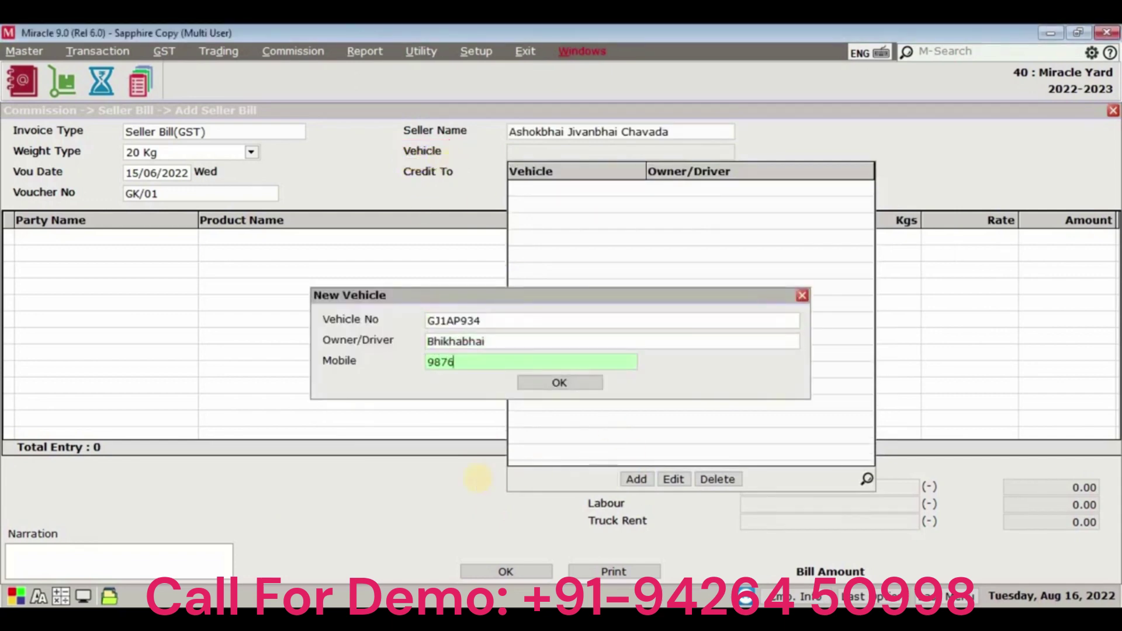
{"action": "type", "text": "543211"}
{"action": "key", "text": "Return"}
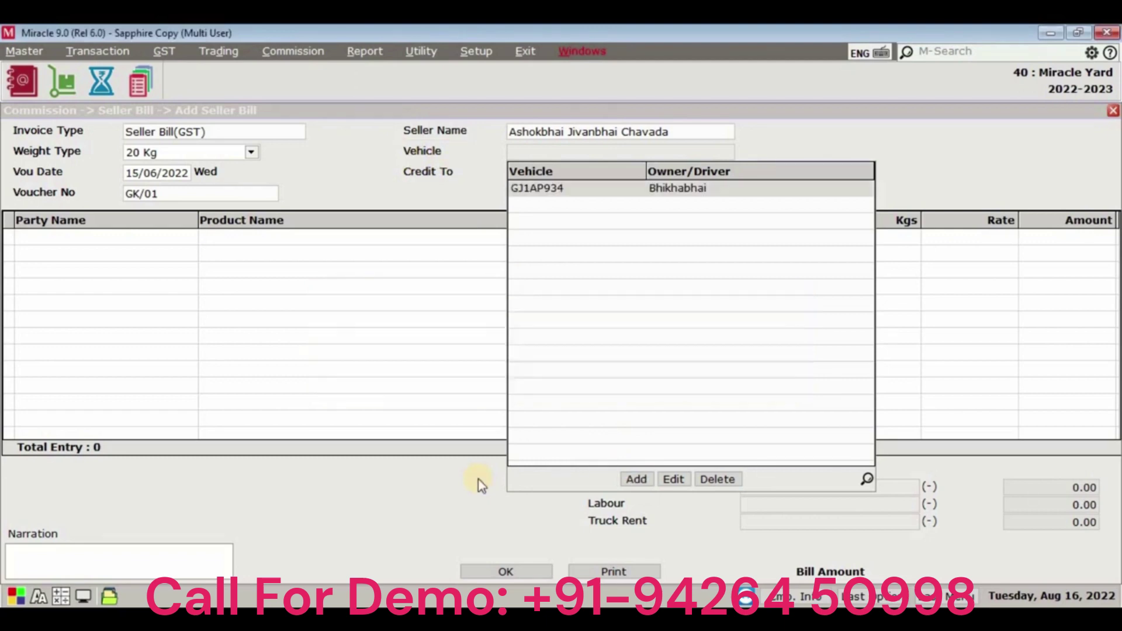
{"action": "key", "text": "Return"}
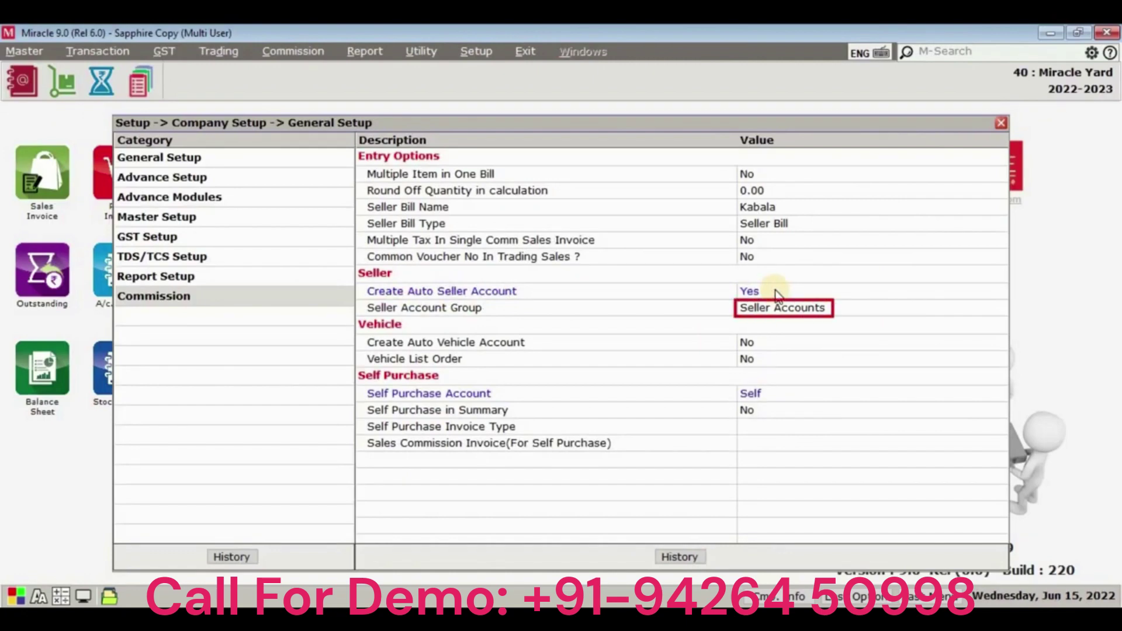
Check the seller's account in Account Master and choose Mahavir Enterprise as the party.
{"action": "key", "text": "Escape"}
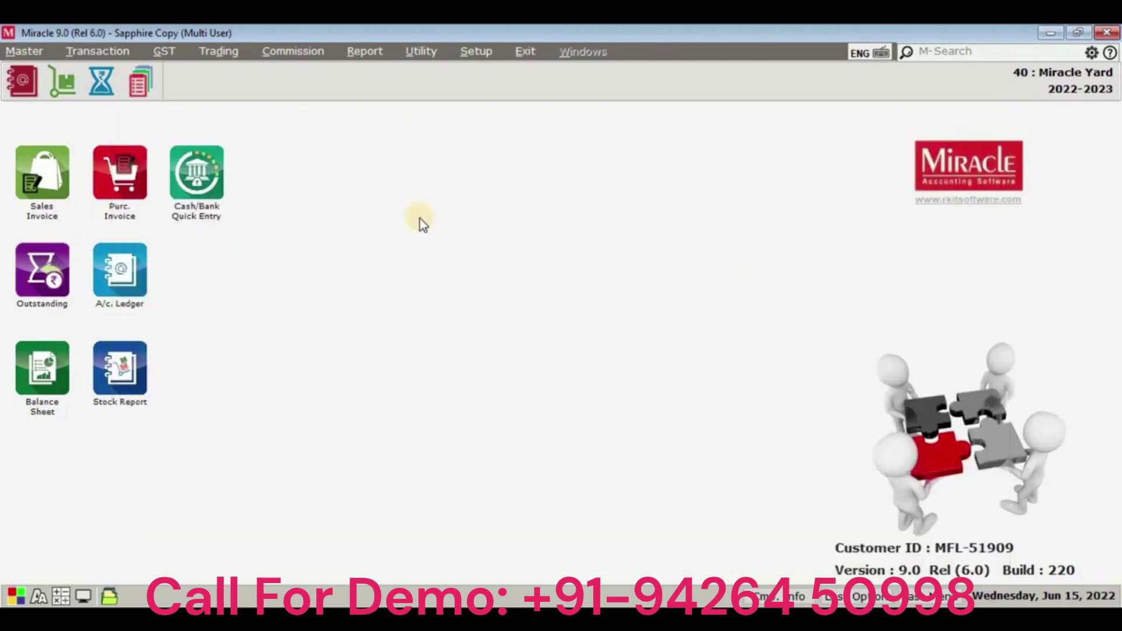
{"action": "left_click", "coordinate": [24, 51]}
{"action": "left_click", "coordinate": [44, 70]}
{"action": "double_click", "coordinate": [165, 194]}
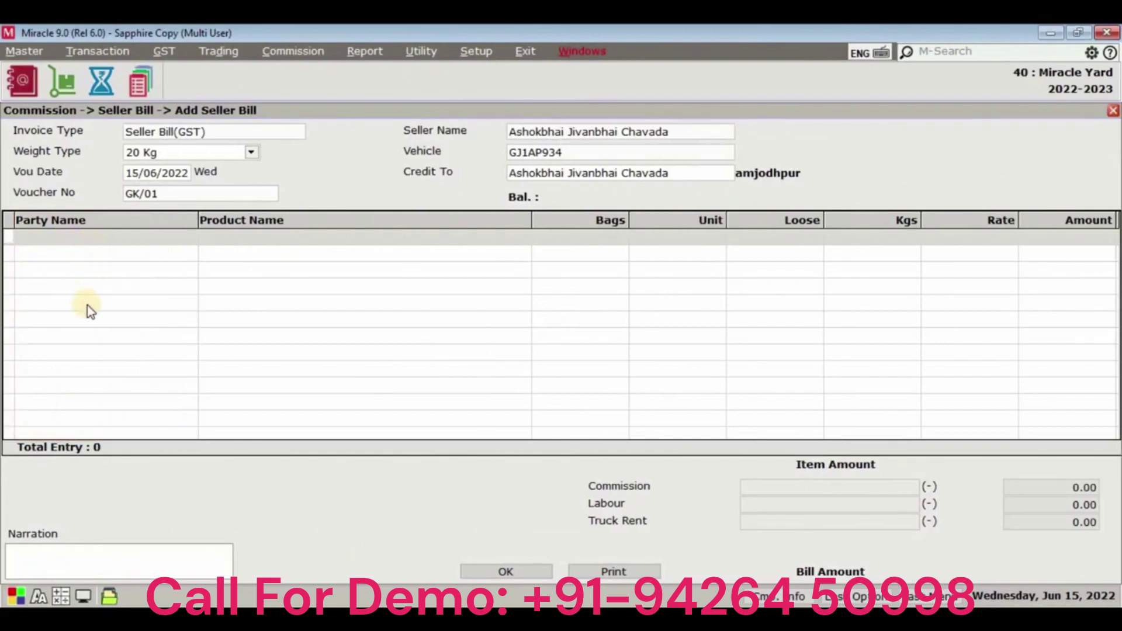
{"action": "key", "text": "Return"}
{"action": "key", "text": "Return"}
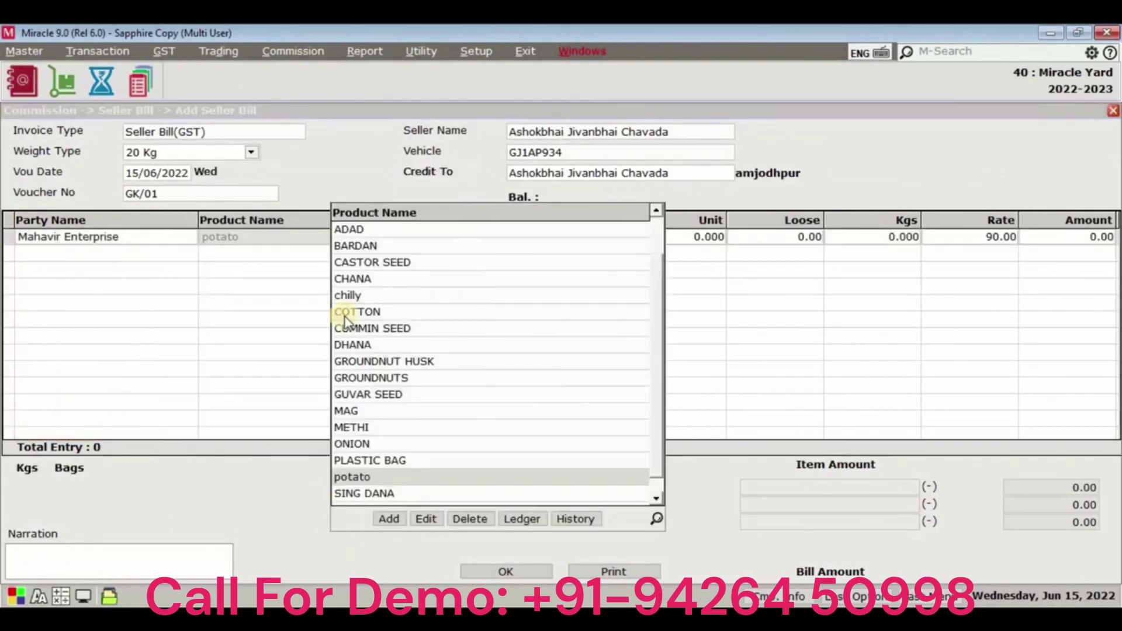
Create product RICE as an Item, GST Nil Rated, with GST unit KGS-KILOGRAMS.
{"action": "left_click", "coordinate": [383, 518]}
{"action": "type", "text": "R"}
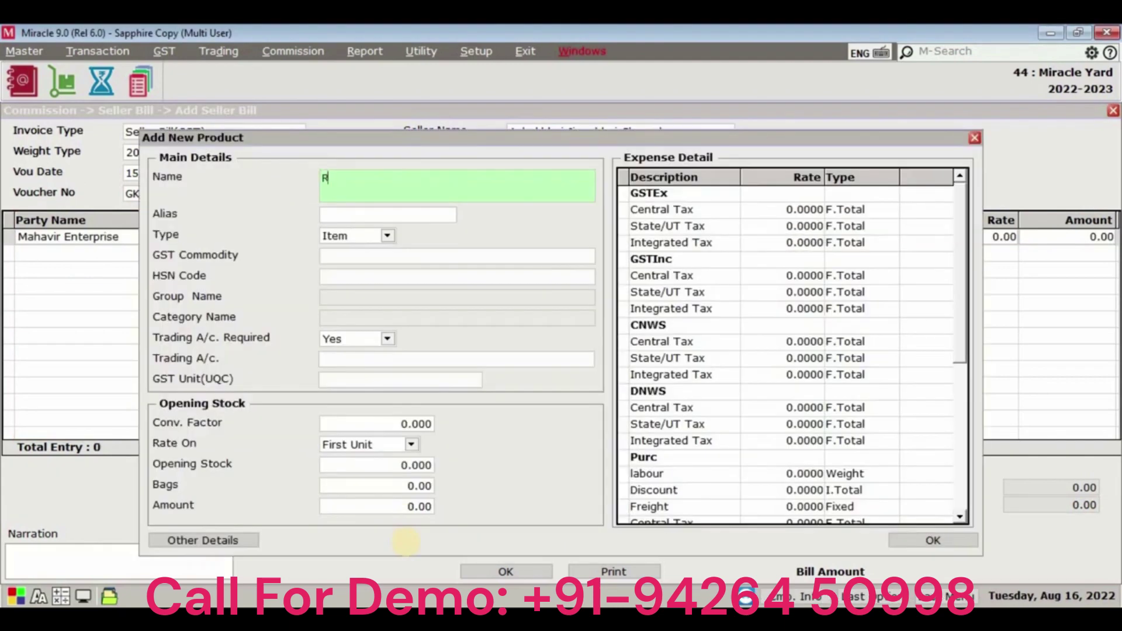
{"action": "type", "text": "ICE"}
{"action": "key", "text": "Return"}
{"action": "key", "text": "Return"}
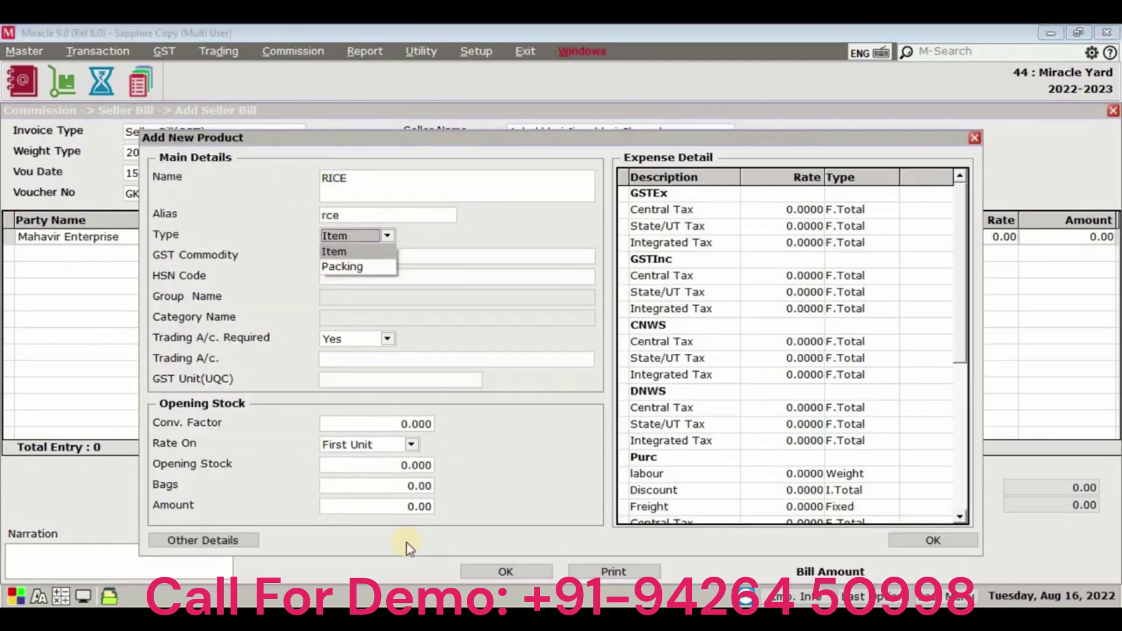
{"action": "key", "text": "Return"}
{"action": "key", "text": "Down"}
{"action": "key", "text": "Down"}
{"action": "key", "text": "Down"}
{"action": "key", "text": "Down"}
{"action": "key", "text": "Down"}
{"action": "key", "text": "Down"}
{"action": "key", "text": "Down"}
{"action": "key", "text": "Down"}
{"action": "key", "text": "Down"}
{"action": "key", "text": "Down"}
{"action": "key", "text": "Down"}
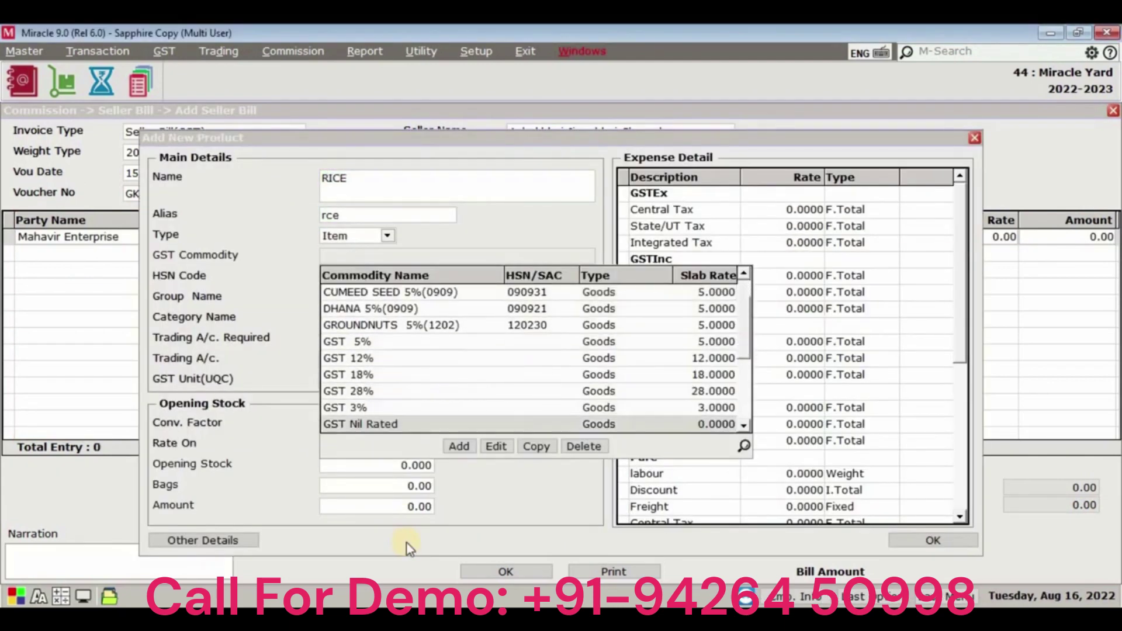
{"action": "key", "text": "Return"}
{"action": "key", "text": "Return"}
{"action": "key", "text": "Return"}
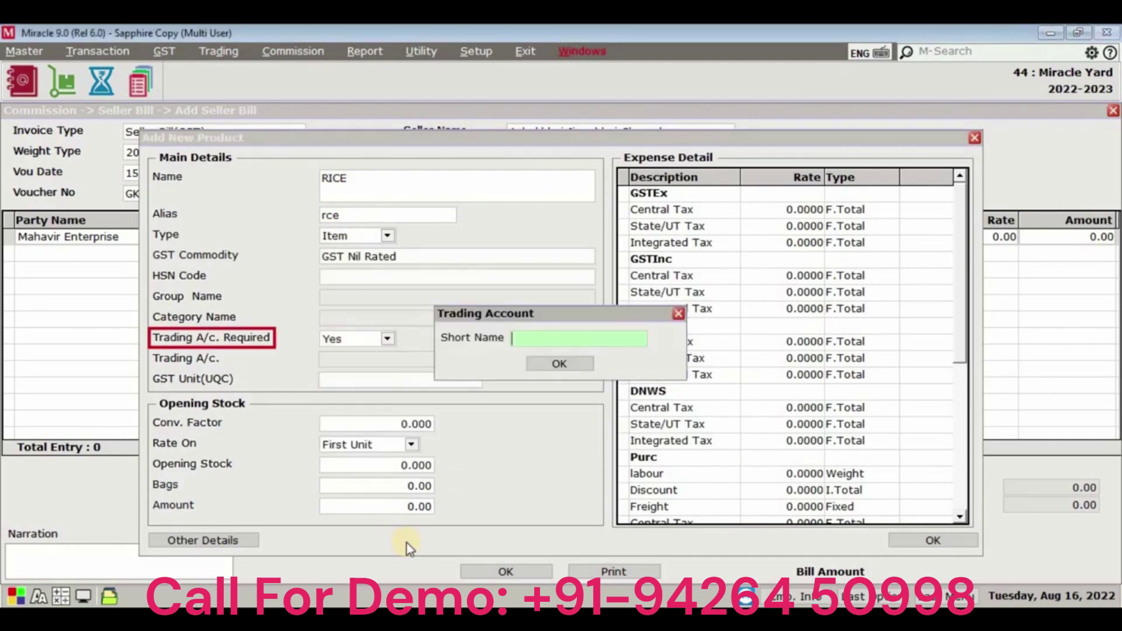
{"action": "key", "text": "Return"}
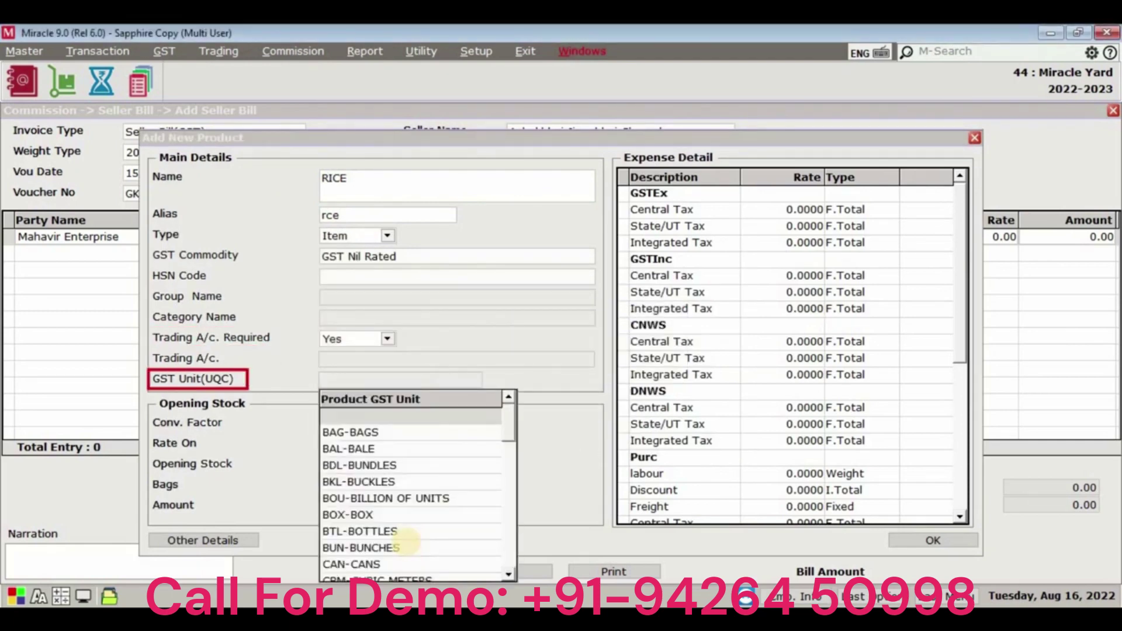
{"action": "key", "text": "k"}
{"action": "key", "text": "Return"}
{"action": "key", "text": "Return"}
{"action": "key", "text": "Return"}
{"action": "key", "text": "Return"}
{"action": "key", "text": "Return"}
{"action": "key", "text": "Return"}
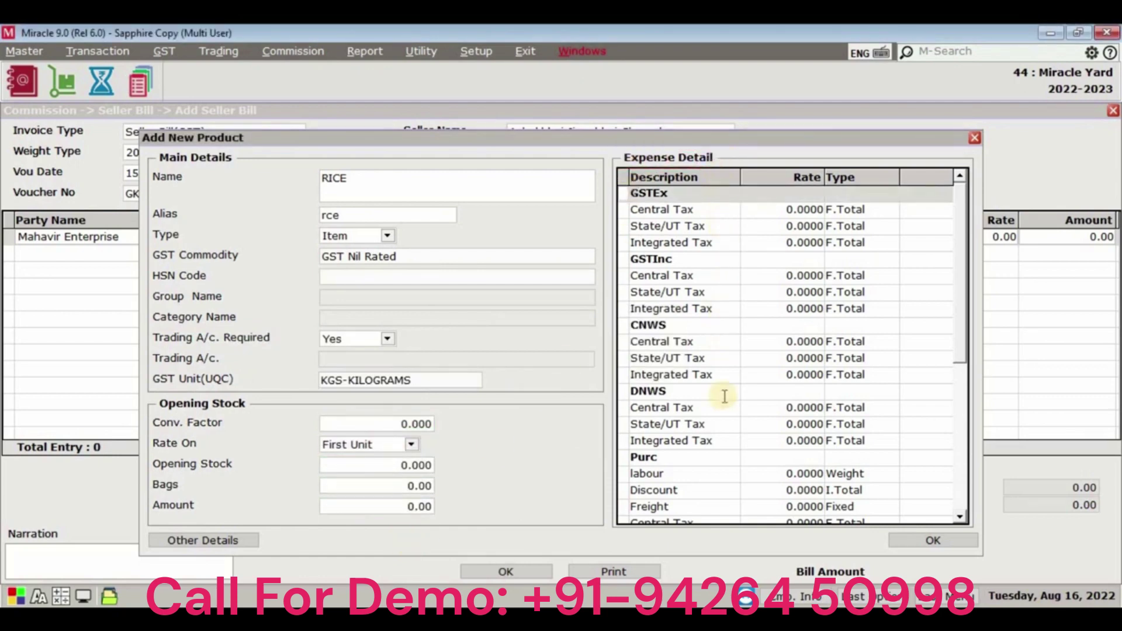
{"action": "scroll", "coordinate": [729, 457], "scroll_direction": "down", "scroll_amount": 3}
{"action": "scroll", "coordinate": [729, 457], "scroll_direction": "down", "scroll_amount": 4}
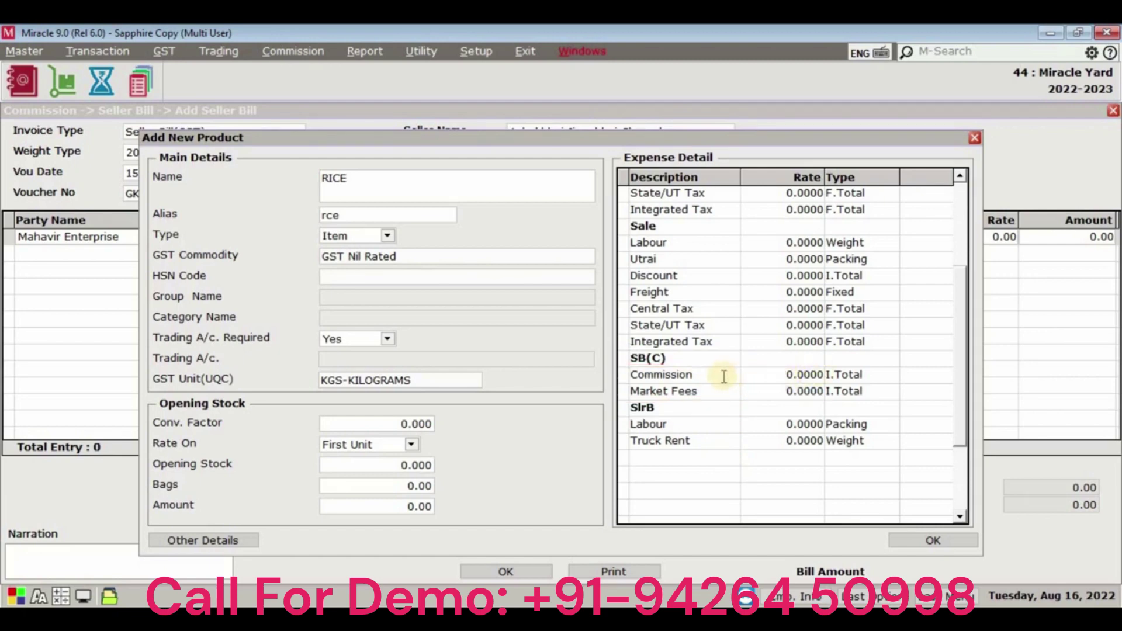
Set the RICE Commission rate to 5 and Market Fees to 7, both on I.Total.
{"action": "left_click", "coordinate": [684, 358]}
{"action": "left_click", "coordinate": [682, 409]}
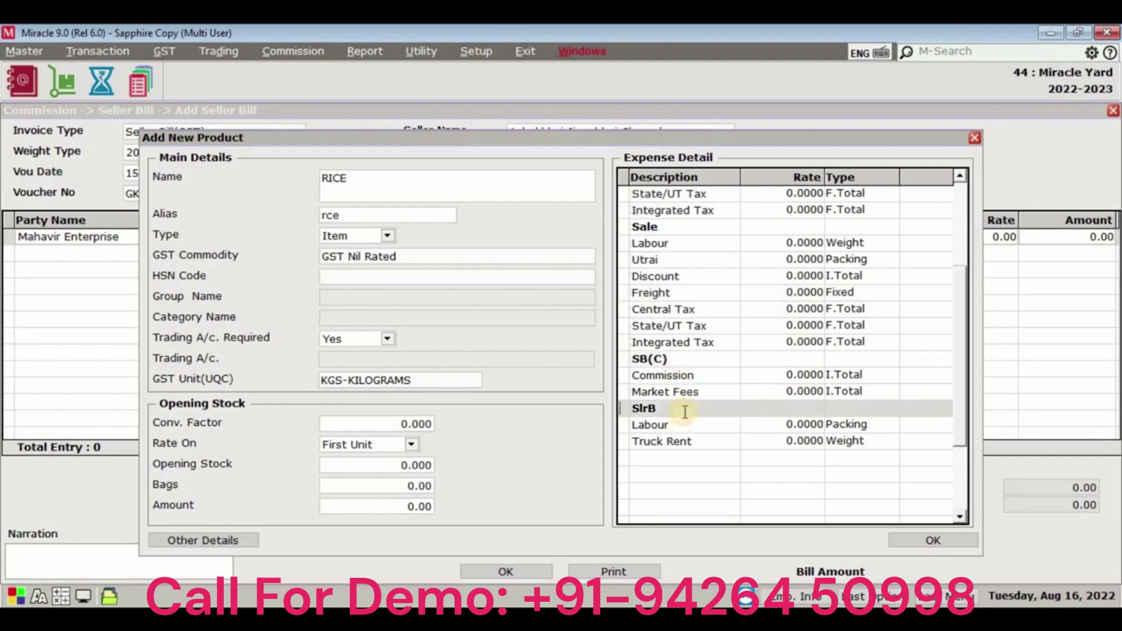
{"action": "left_click", "coordinate": [705, 376]}
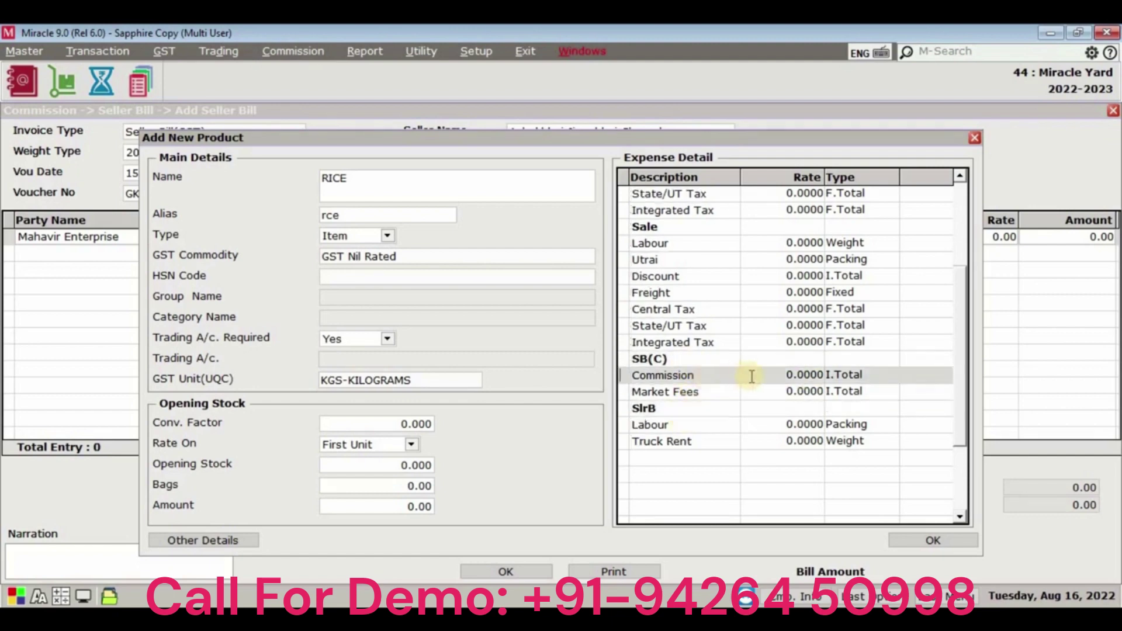
{"action": "double_click", "coordinate": [920, 374]}
{"action": "key", "text": "Return"}
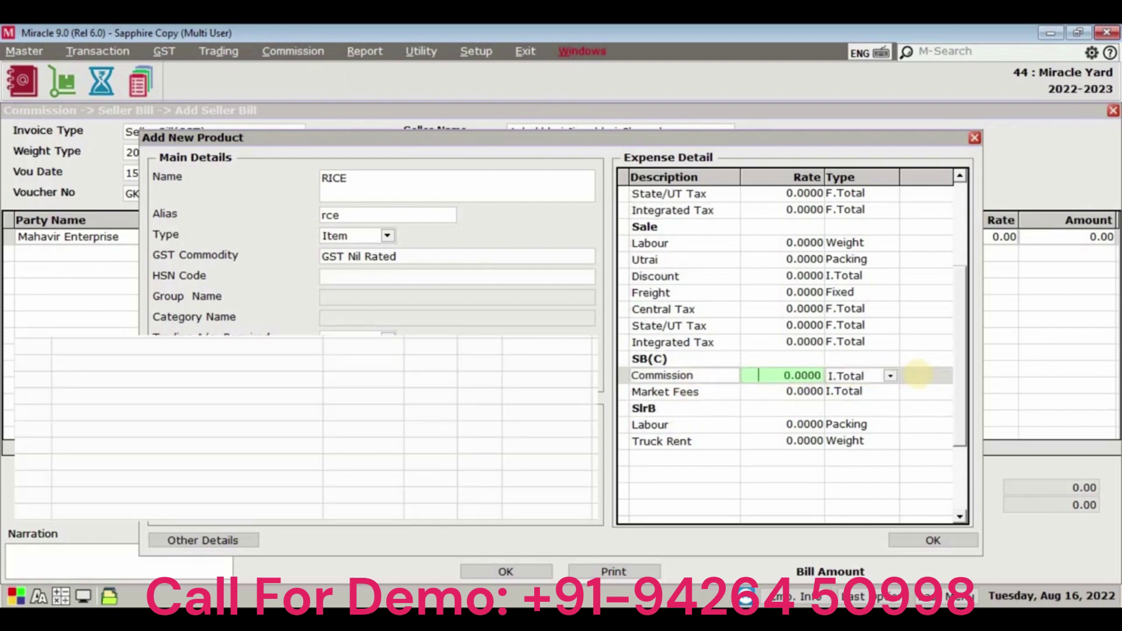
{"action": "type", "text": "5"}
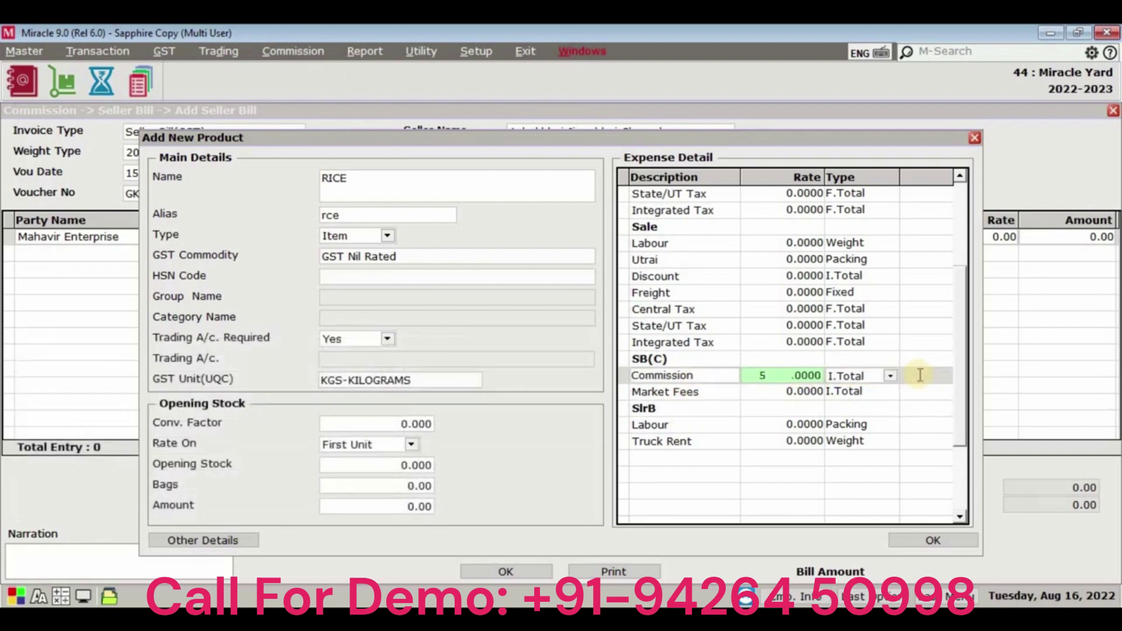
{"action": "key", "text": "Return"}
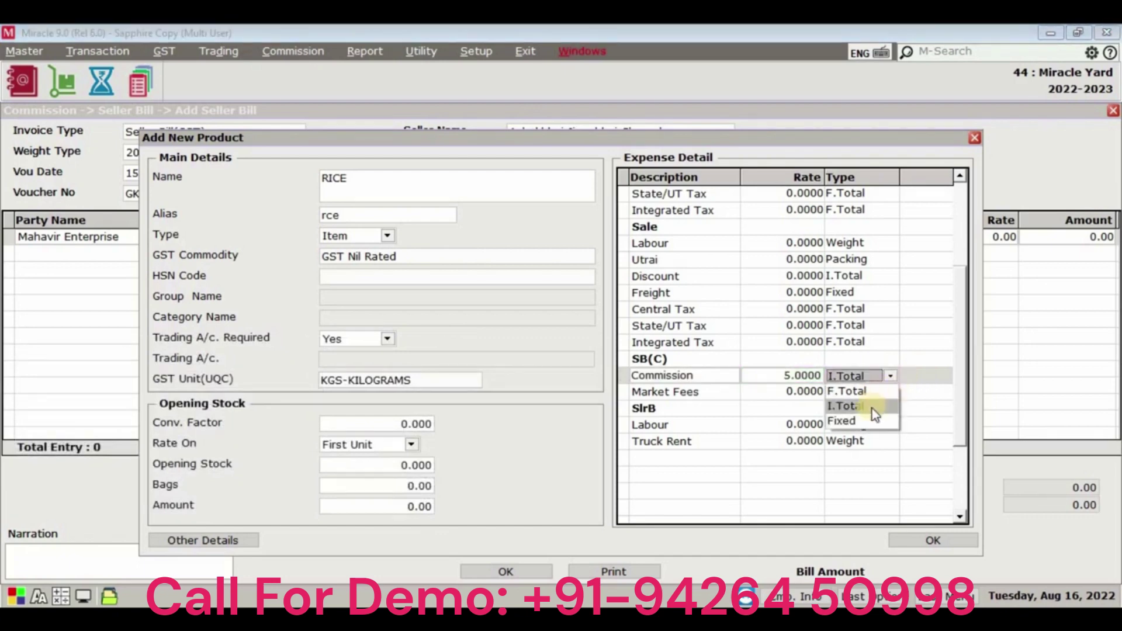
{"action": "left_click", "coordinate": [872, 408]}
{"action": "key", "text": "Return"}
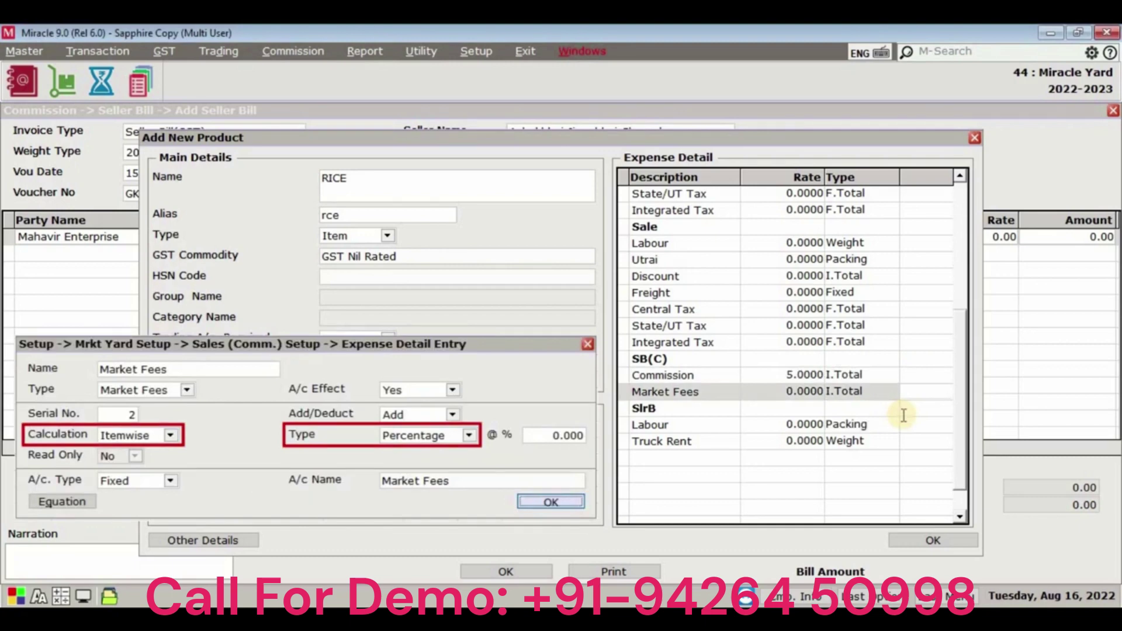
{"action": "key", "text": "Return"}
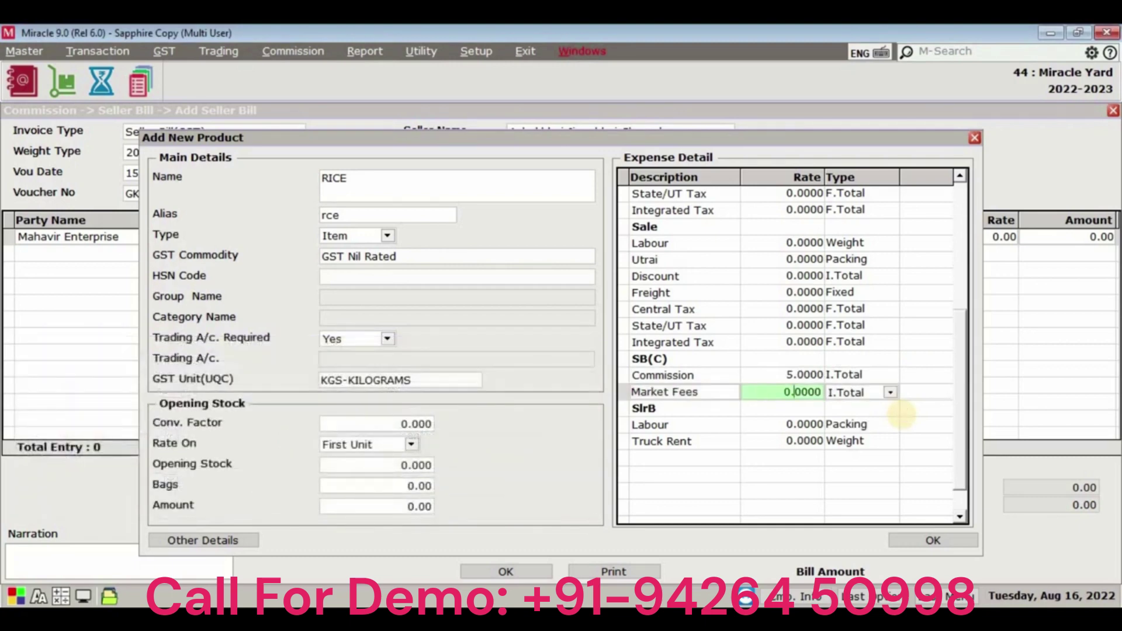
{"action": "type", "text": "7"}
{"action": "key", "text": "Return"}
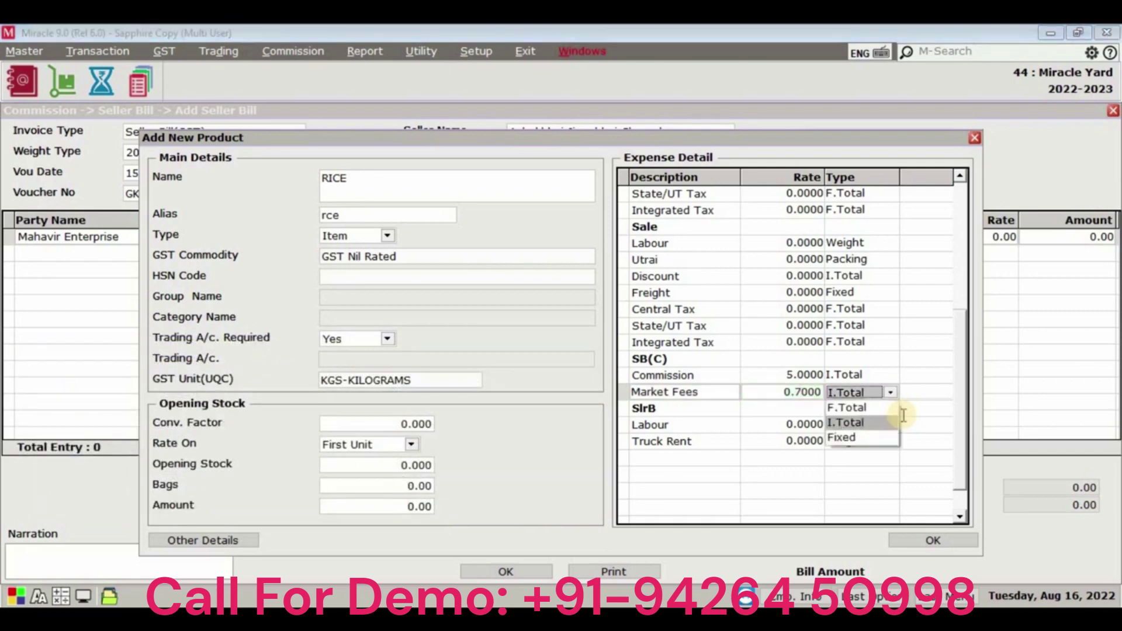
{"action": "key", "text": "Return"}
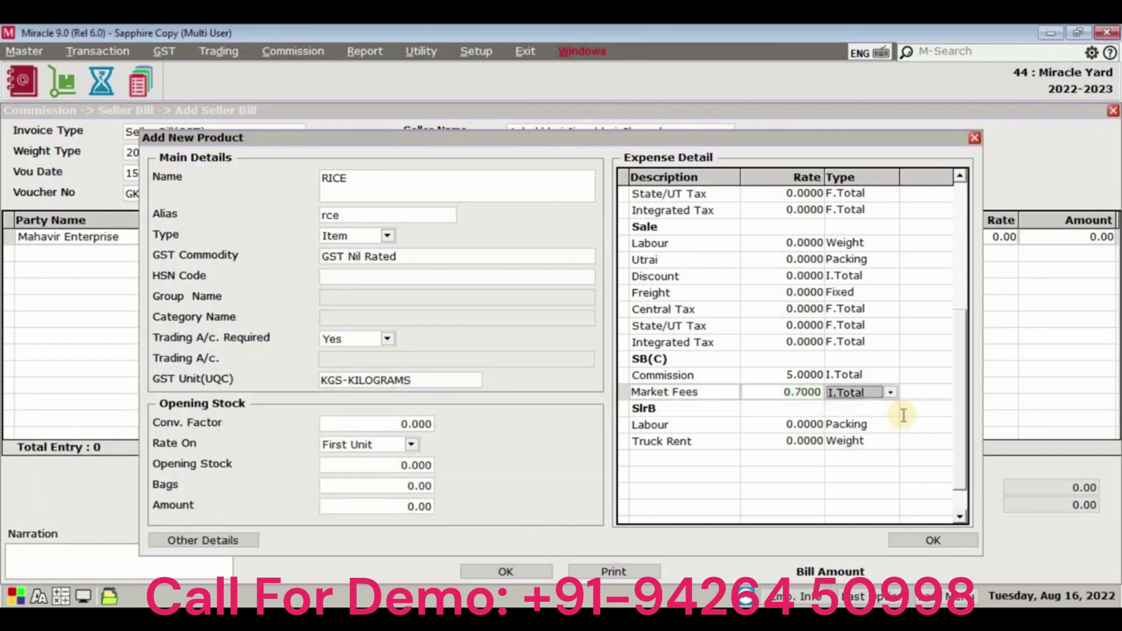
{"action": "key", "text": "Return"}
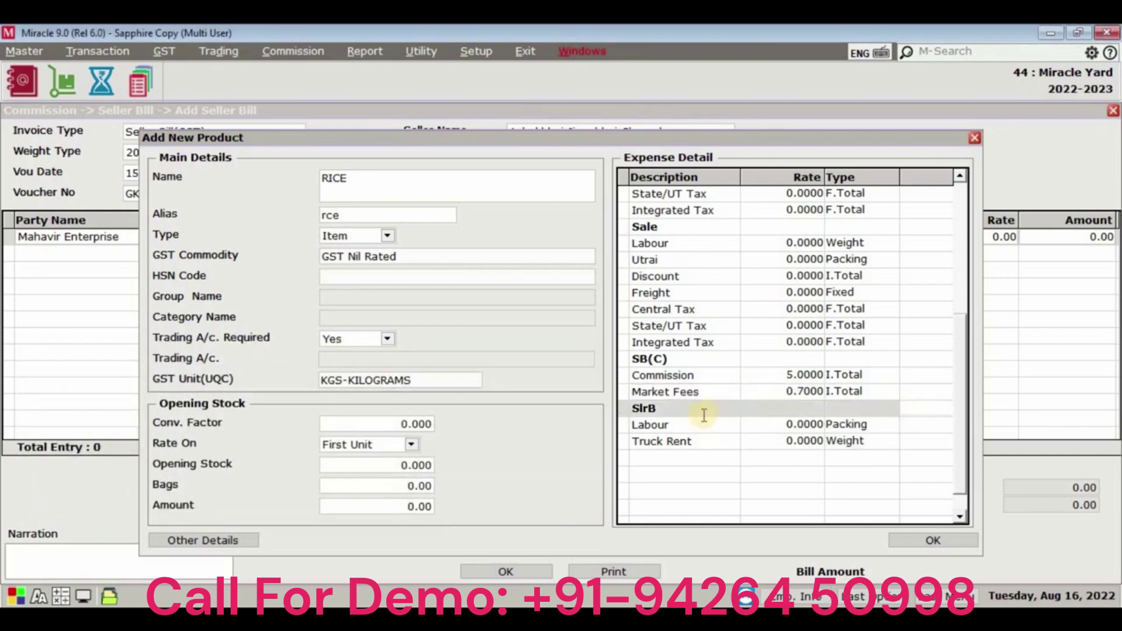
Set seller Labour to 5.0000 per packing and Truck Rent to 6.0000 by weight, then save RICE.
{"action": "double_click", "coordinate": [704, 425]}
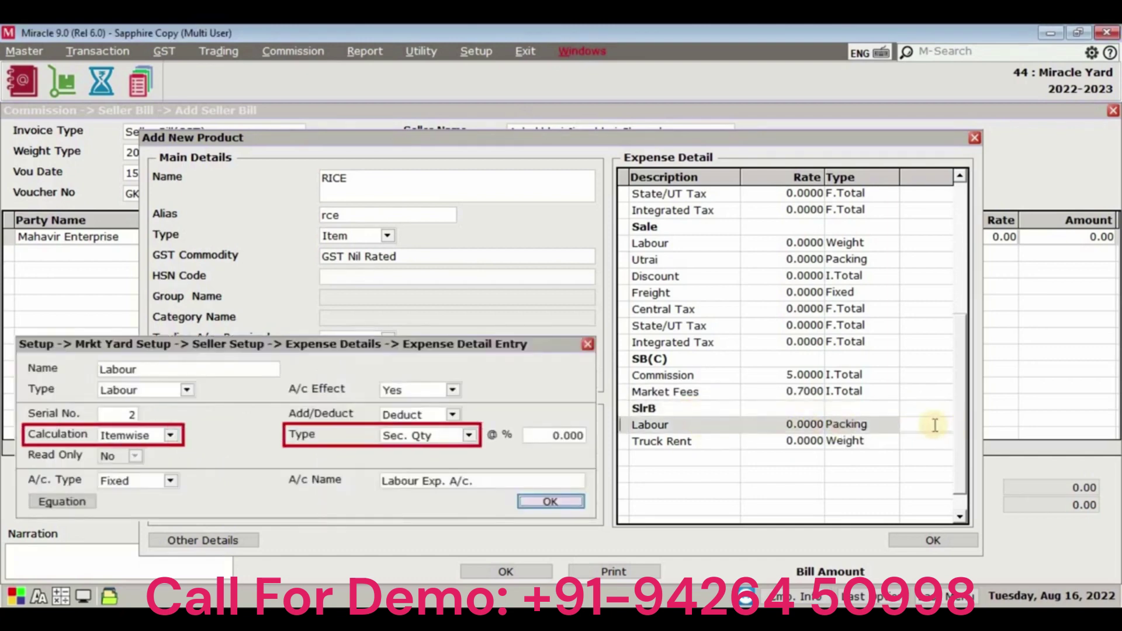
{"action": "key", "text": "Escape"}
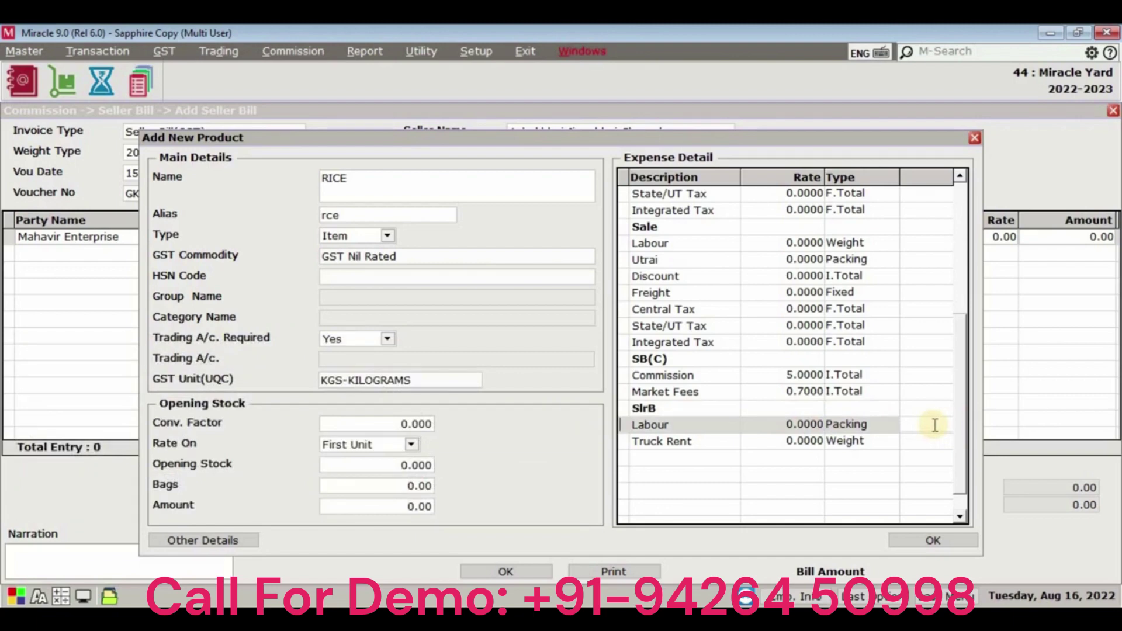
{"action": "key", "text": "Return"}
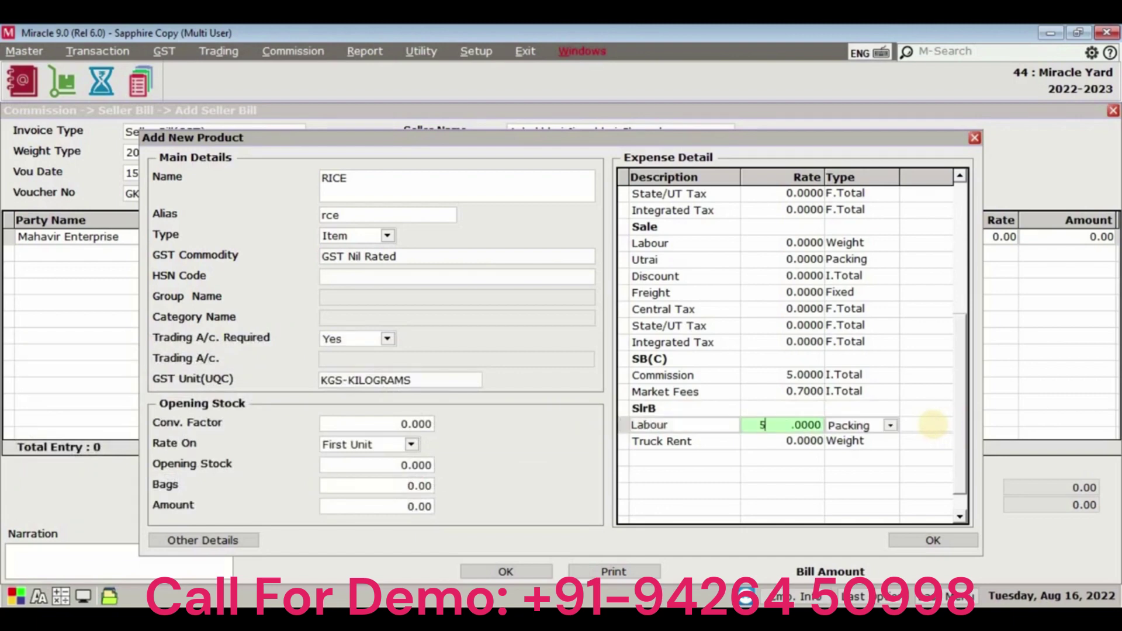
{"action": "type", "text": "5"}
{"action": "key", "text": "Return"}
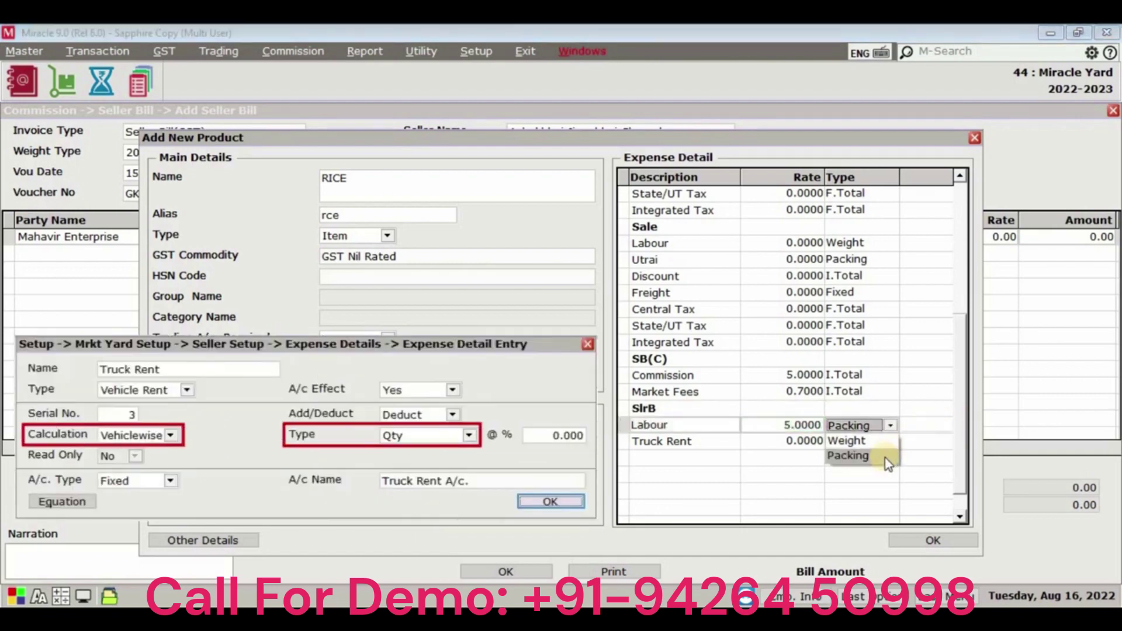
{"action": "key", "text": "Return"}
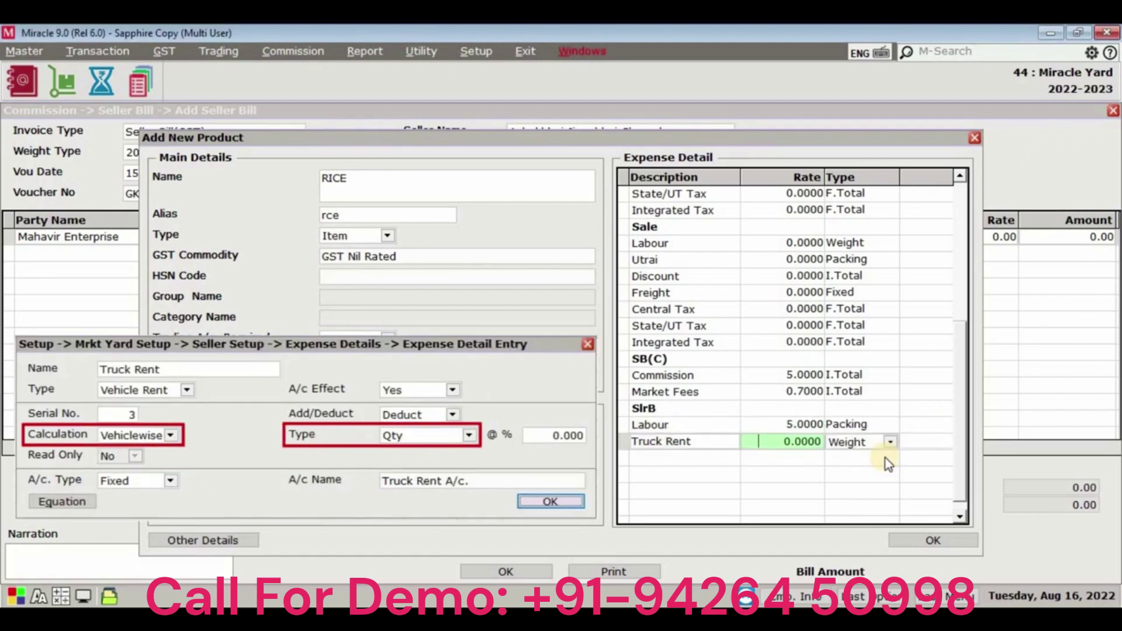
{"action": "type", "text": "6"}
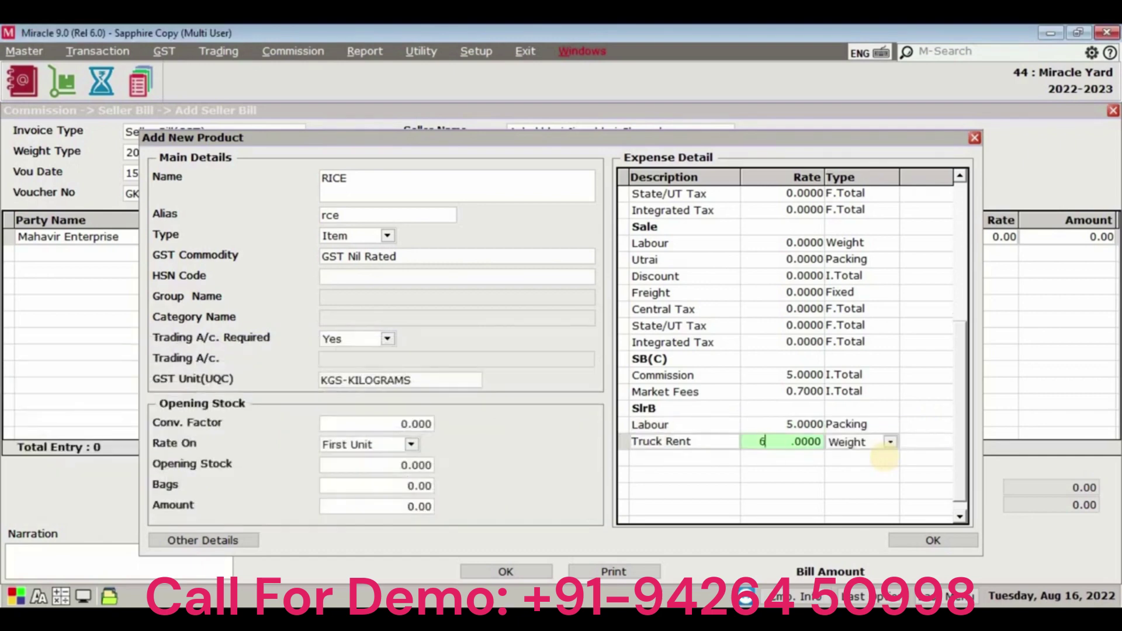
{"action": "left_click", "coordinate": [890, 441]}
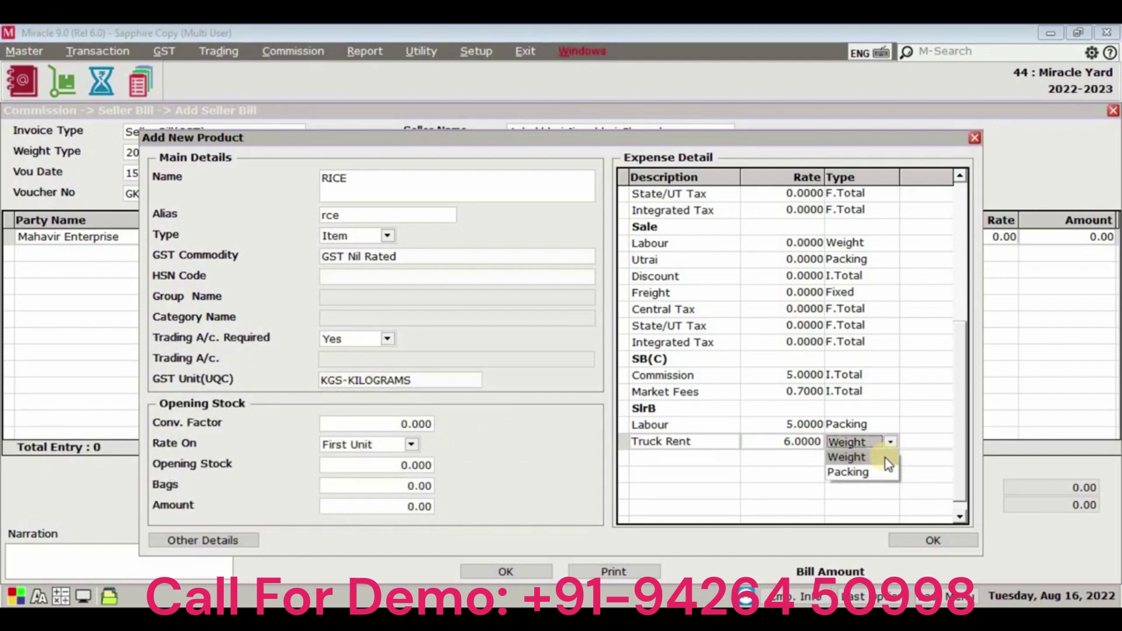
{"action": "left_click", "coordinate": [885, 458]}
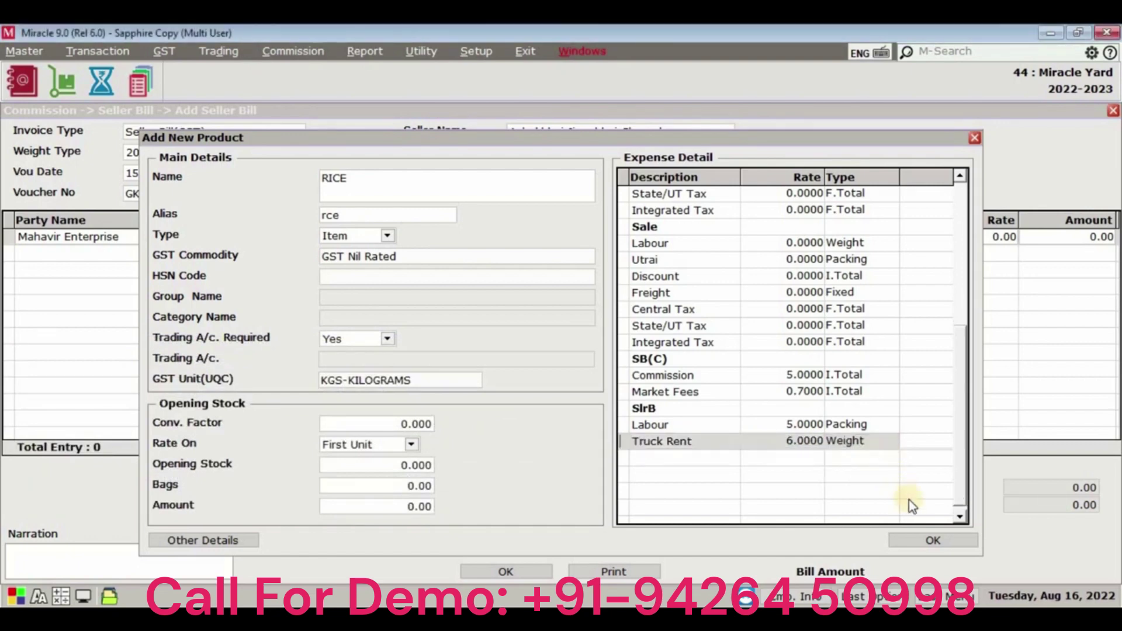
{"action": "left_click", "coordinate": [933, 541]}
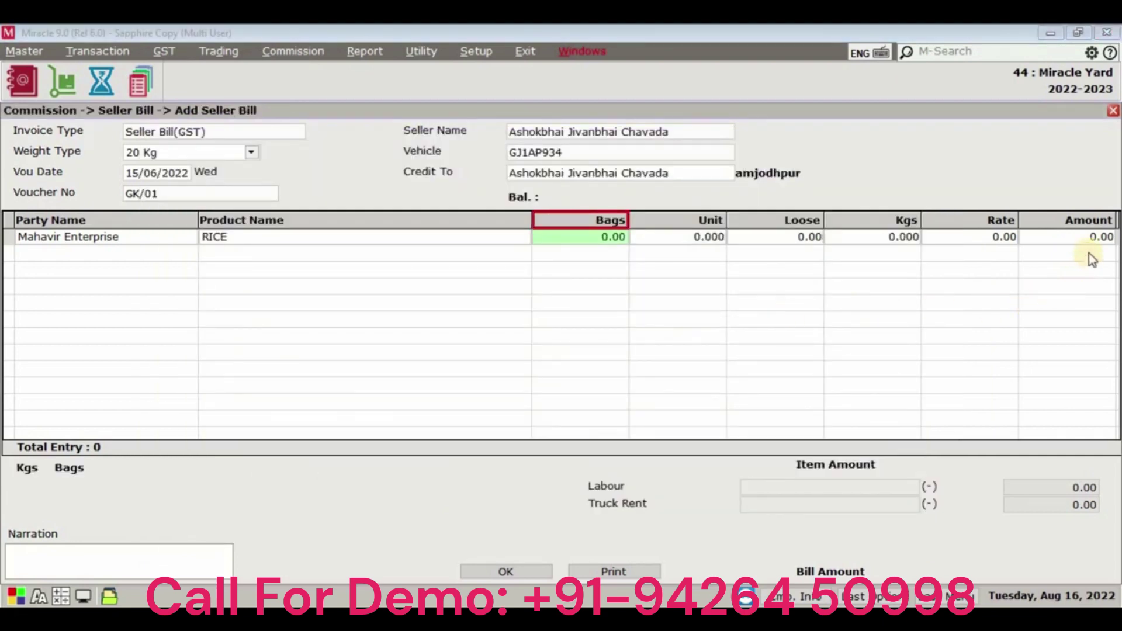
Enter 10 bags, 15 units and 19.9 kg loose weight for RICE.
{"action": "type", "text": "10"}
{"action": "key", "text": "Return"}
{"action": "type", "text": "15"}
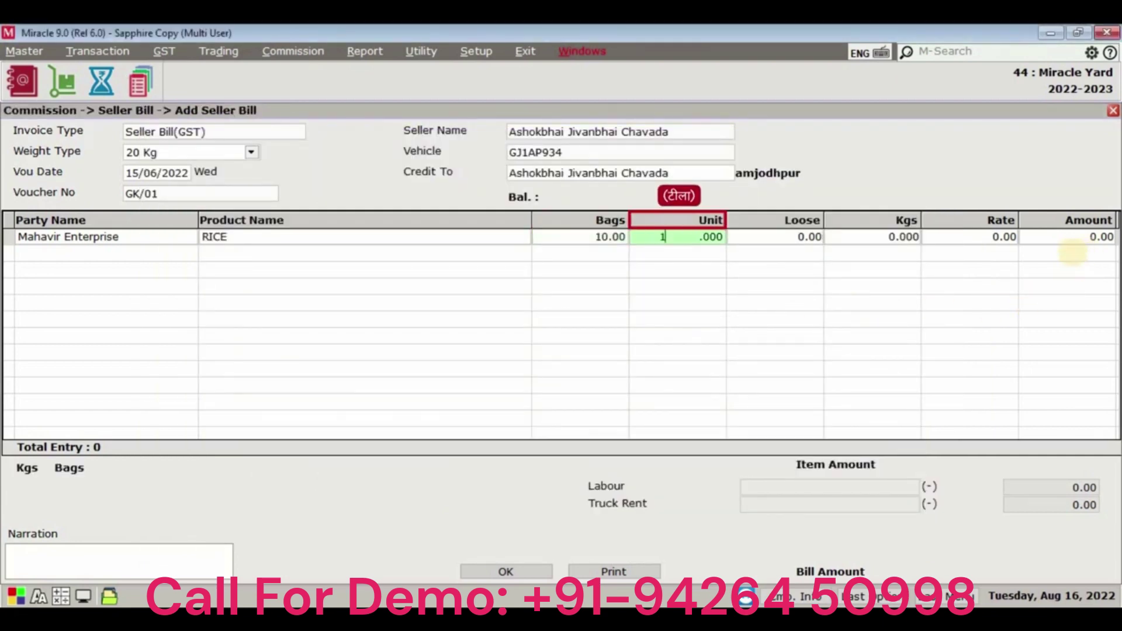
{"action": "key", "text": "Return"}
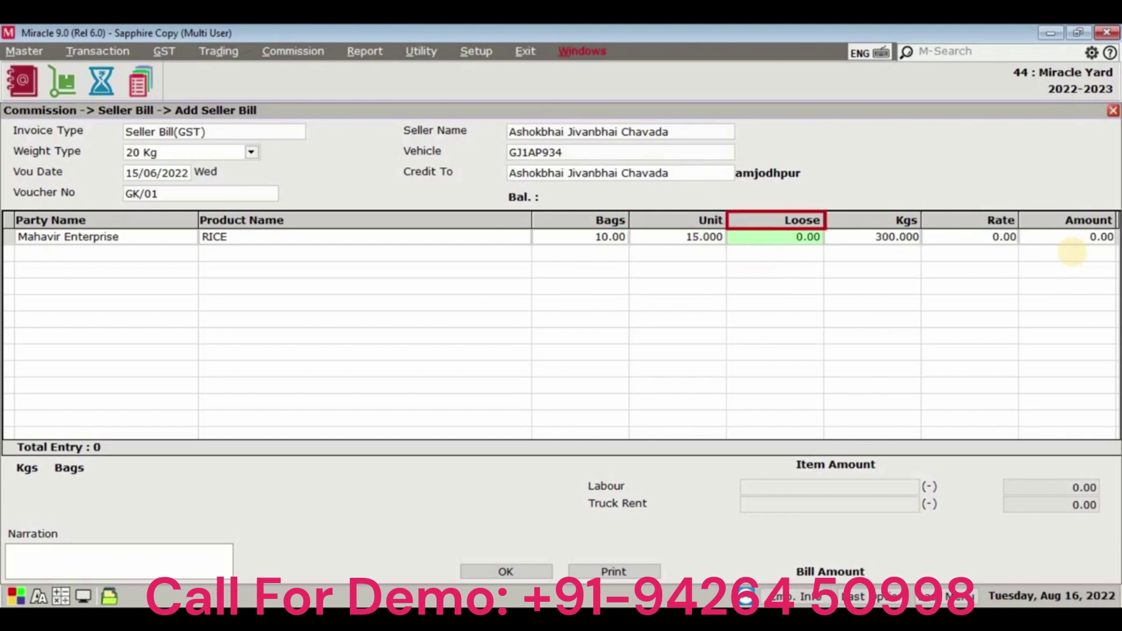
{"action": "type", "text": "19.9"}
{"action": "key", "text": "Return"}
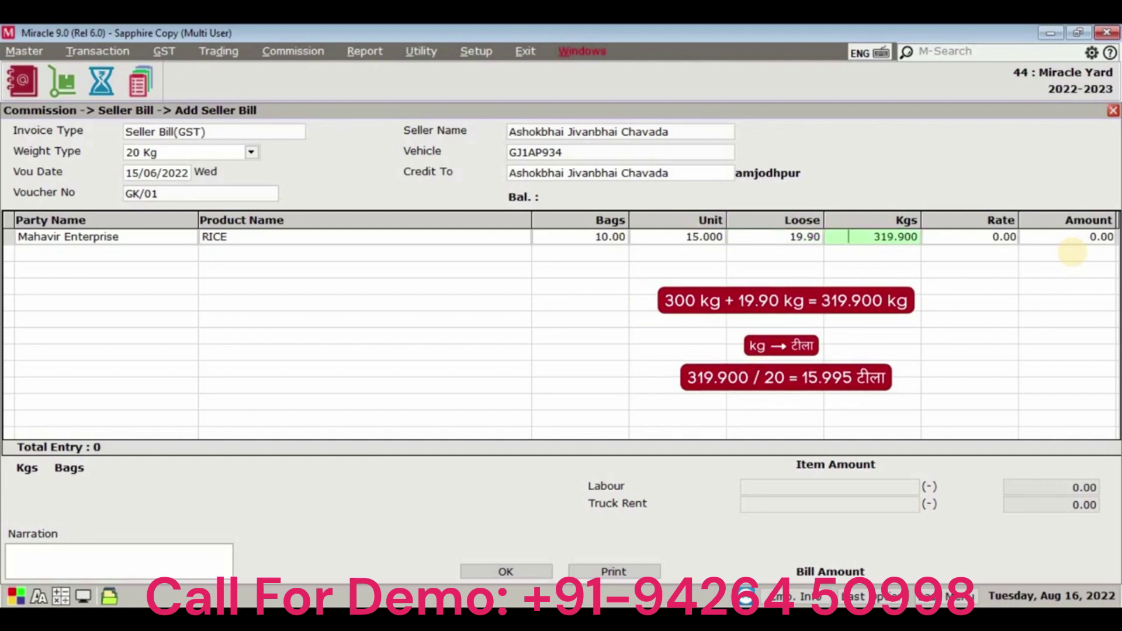
Set rate 1400, accept the labour and truck rent deductions, and save bill GK/01.
{"action": "key", "text": "Return"}
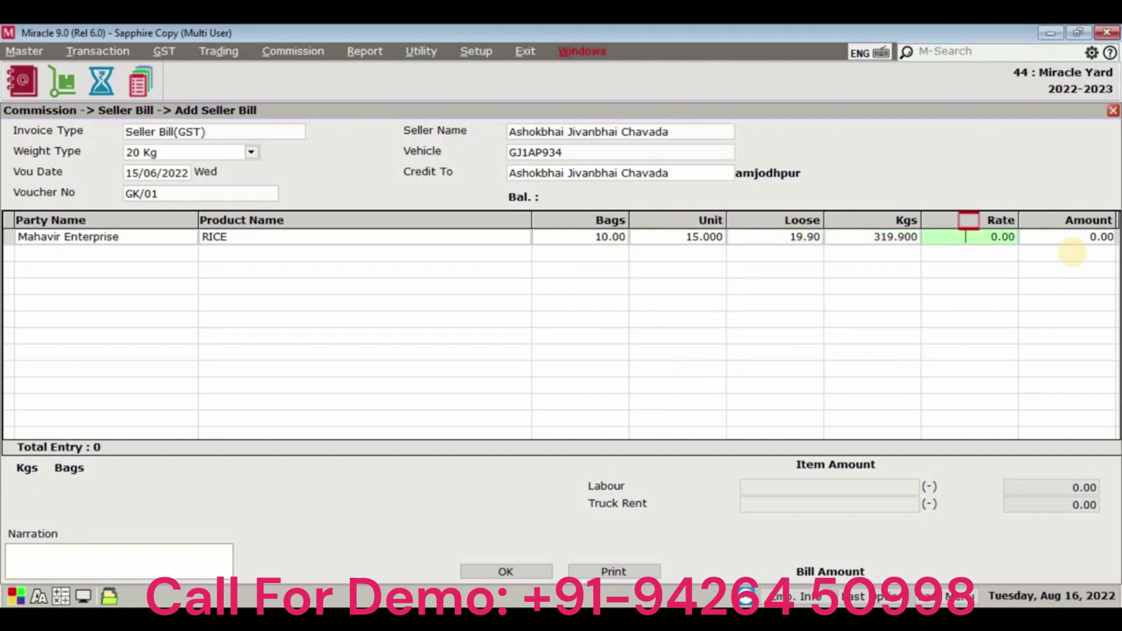
{"action": "type", "text": "140"}
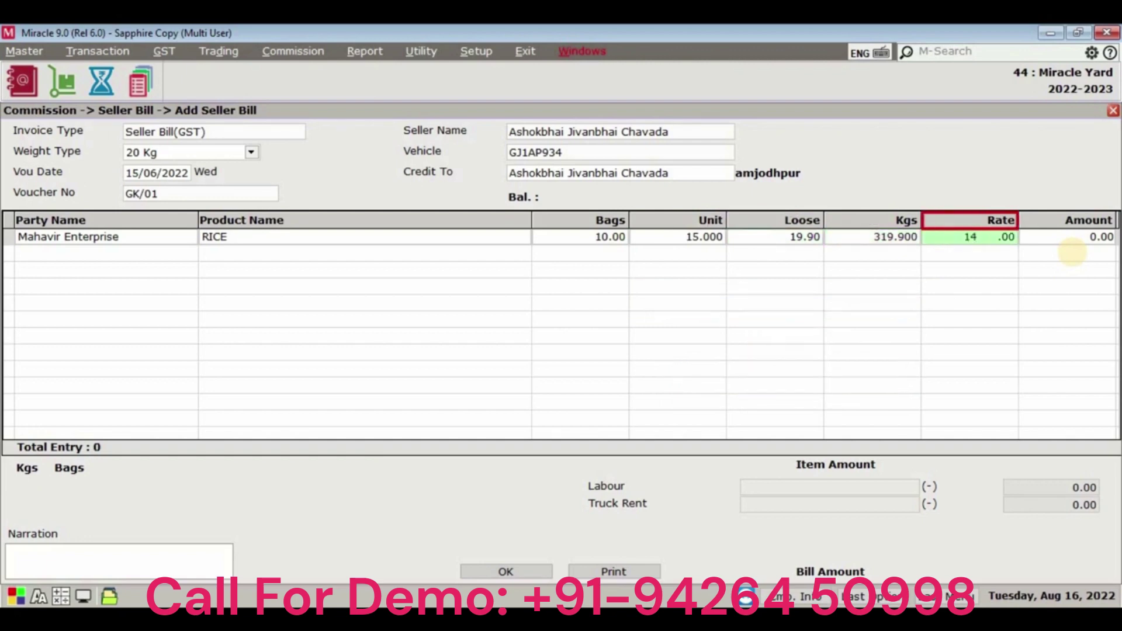
{"action": "type", "text": "0"}
{"action": "key", "text": "Return"}
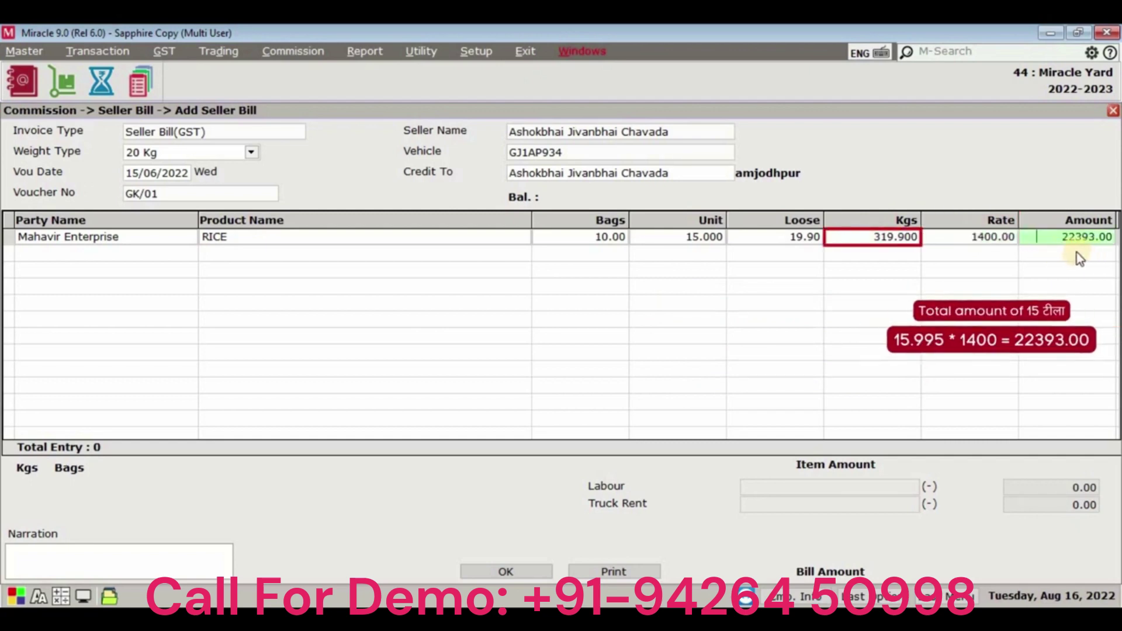
{"action": "key", "text": "Return"}
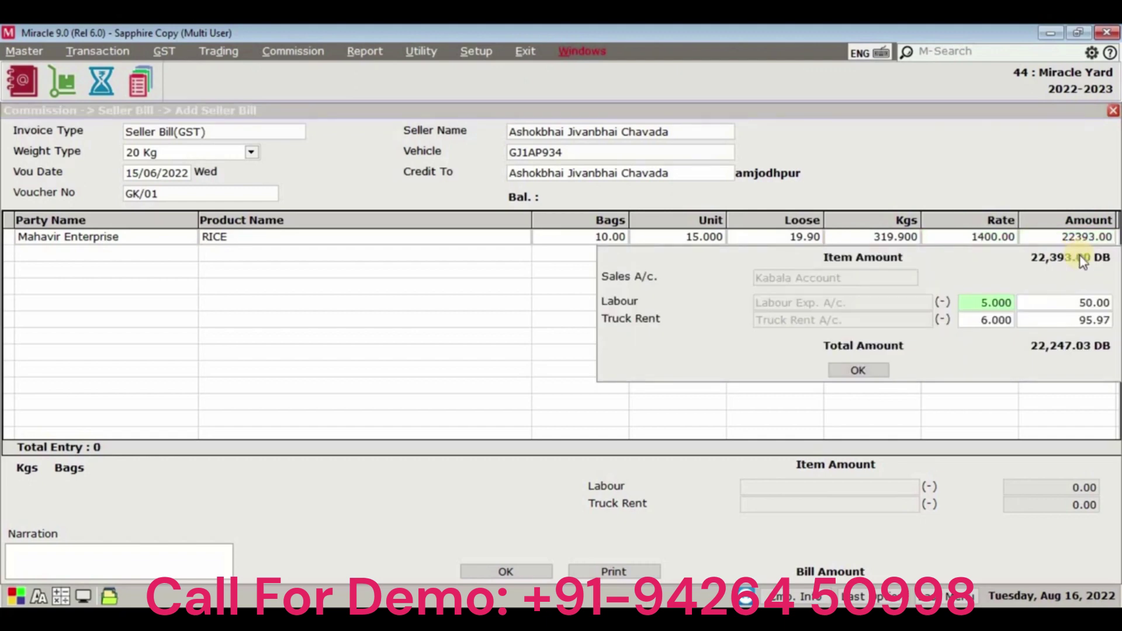
{"action": "key", "text": "Return"}
{"action": "key", "text": "Return"}
{"action": "key", "text": "Return"}
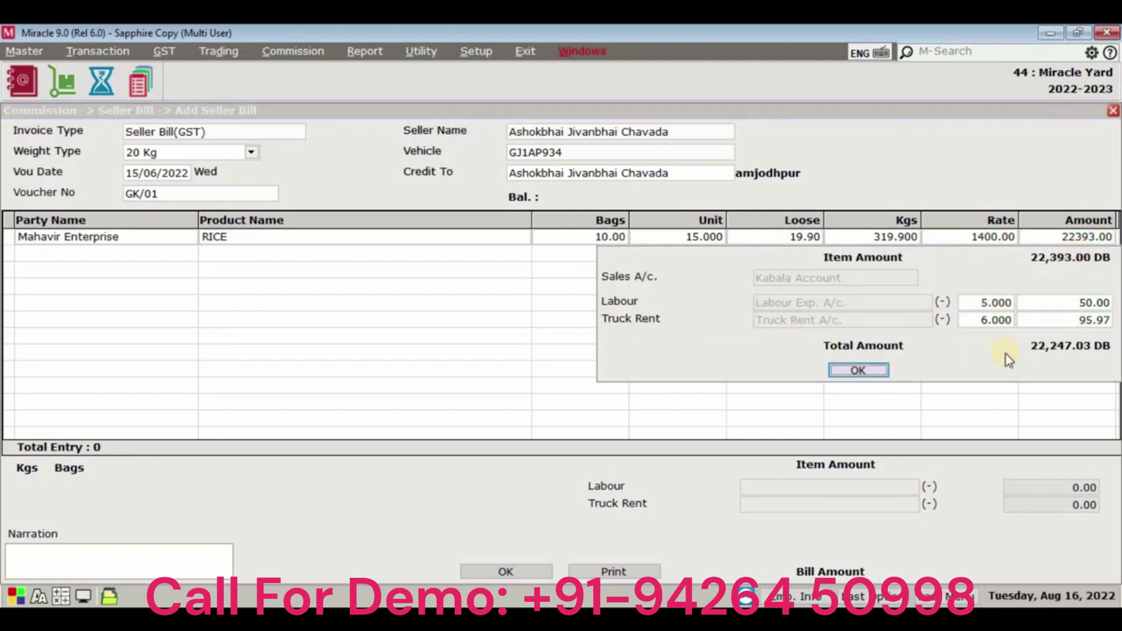
{"action": "key", "text": "Return"}
{"action": "left_click", "coordinate": [502, 570]}
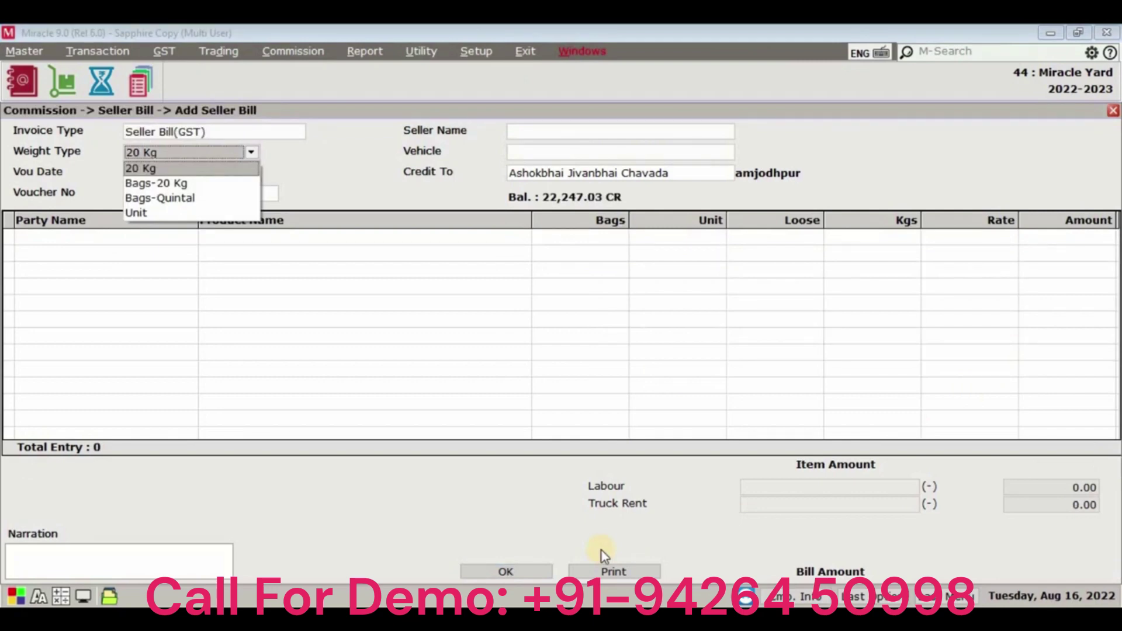
Start a Bags-Quintal bill dated 10/06/2022 with the seller, party and vehicle picked.
{"action": "key", "text": "Down"}
{"action": "key", "text": "Down"}
{"action": "key", "text": "Return"}
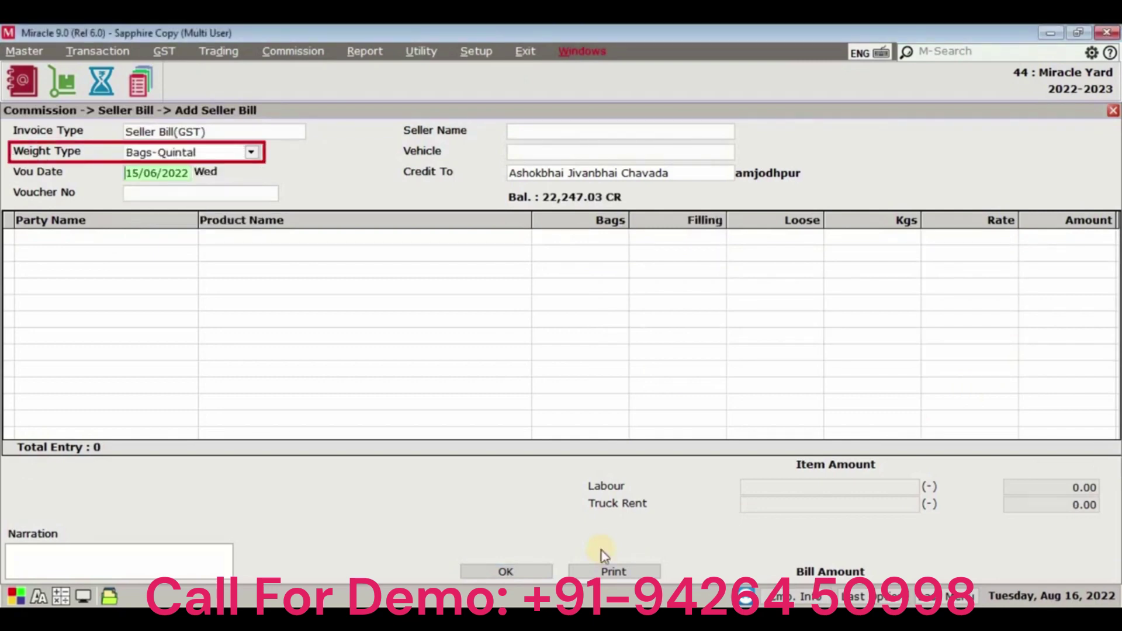
{"action": "type", "text": "10"}
{"action": "key", "text": "Return"}
{"action": "key", "text": "Return"}
{"action": "key", "text": "Down"}
{"action": "key", "text": "Return"}
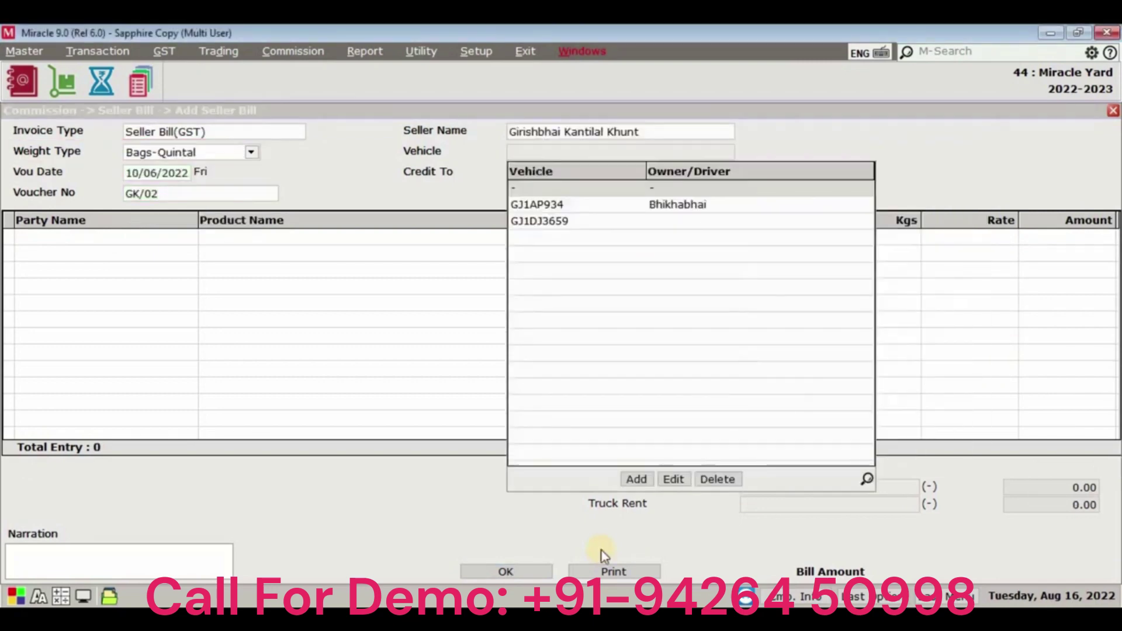
{"action": "key", "text": "Down"}
Bill 10 bags of RICE at 50 kg, rate 500, and save GK/02.
{"action": "key", "text": "Return"}
{"action": "key", "text": "Return"}
{"action": "key", "text": "Return"}
{"action": "key", "text": "Return"}
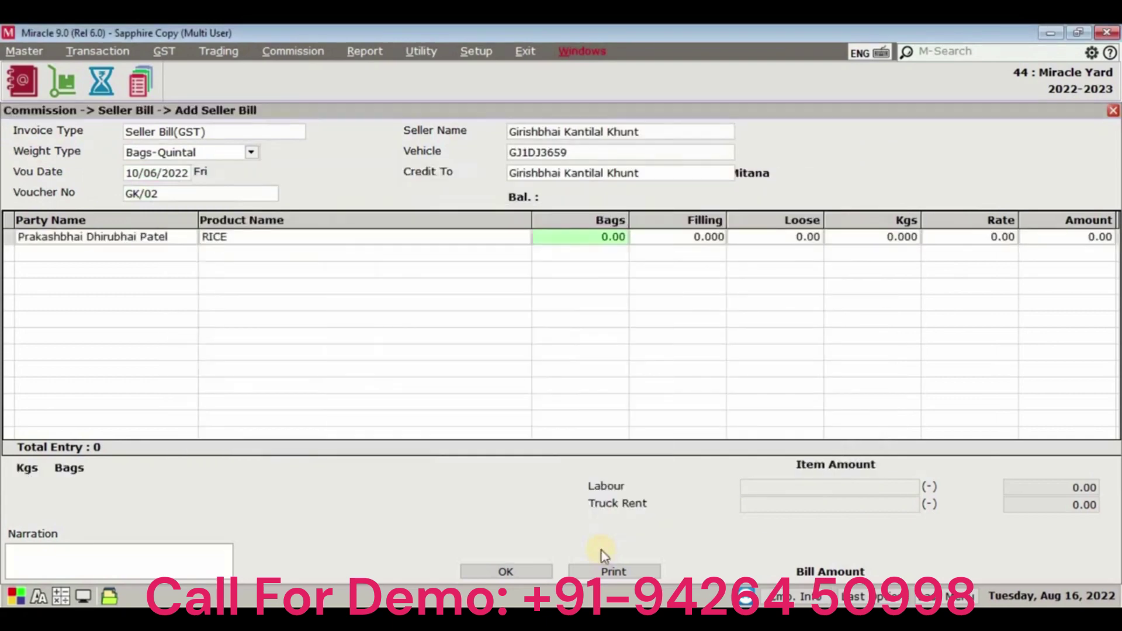
{"action": "type", "text": "10"}
{"action": "key", "text": "Return"}
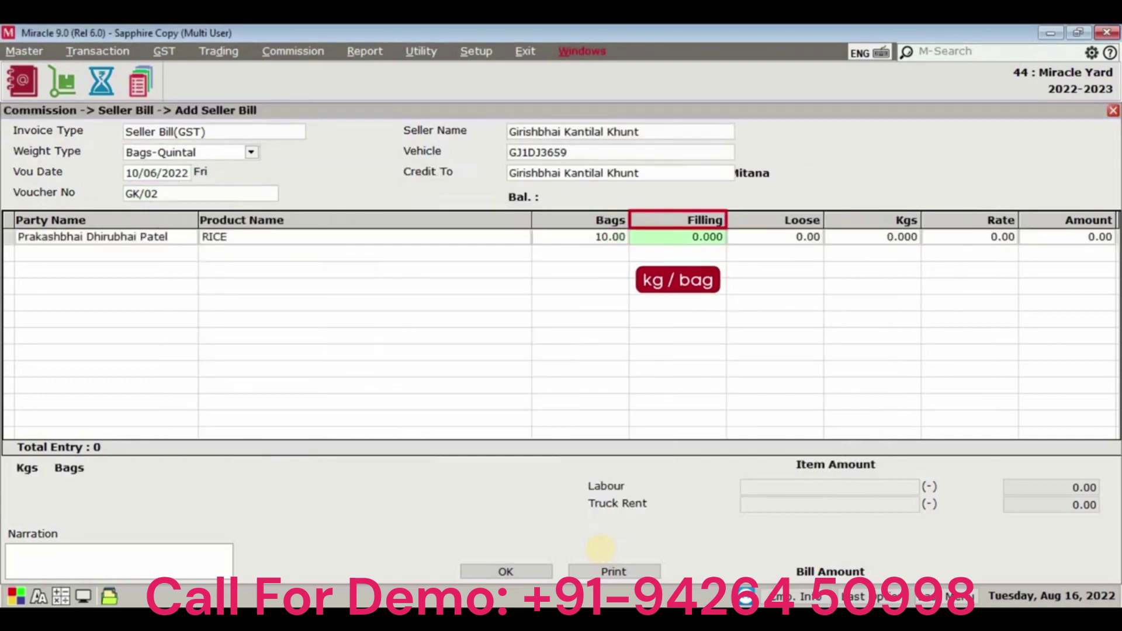
{"action": "type", "text": "50"}
{"action": "key", "text": "Return"}
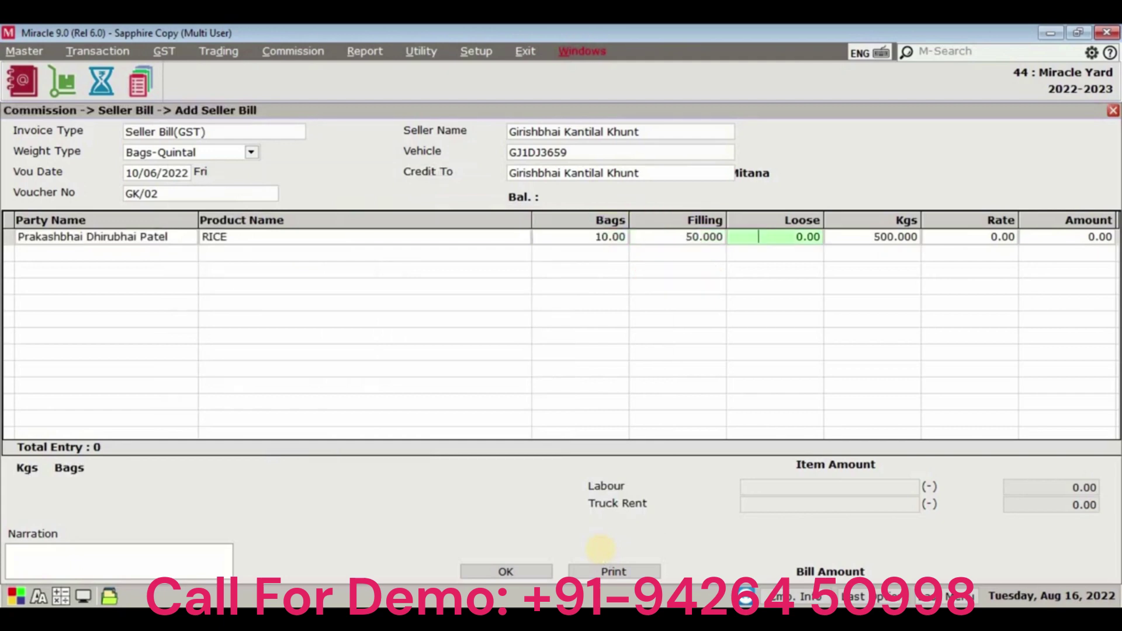
{"action": "key", "text": "Return"}
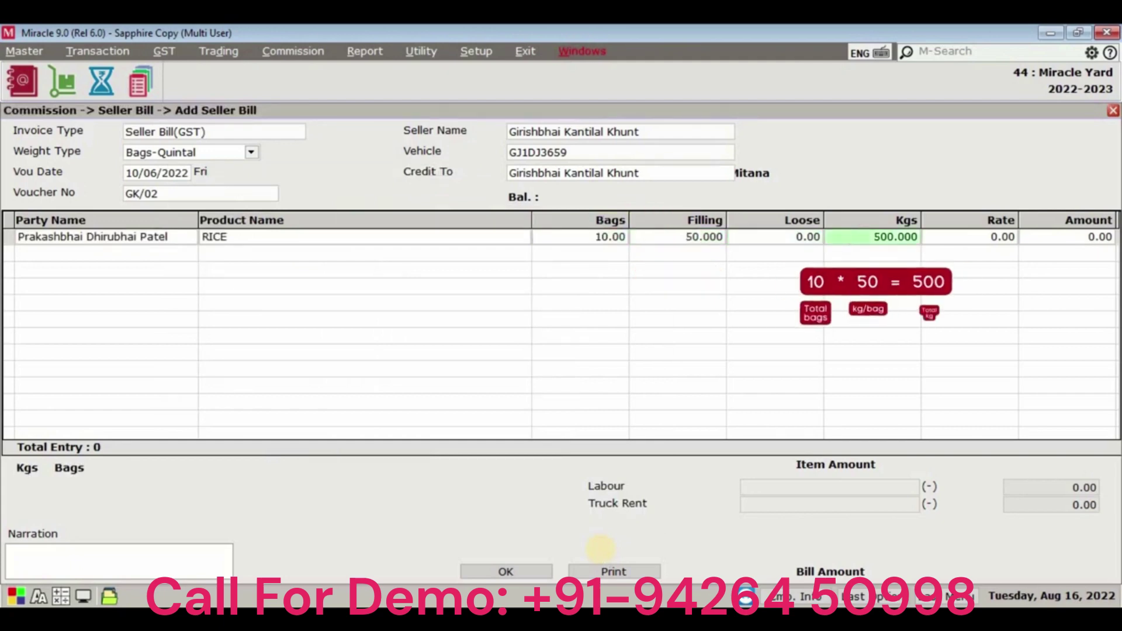
{"action": "key", "text": "Return"}
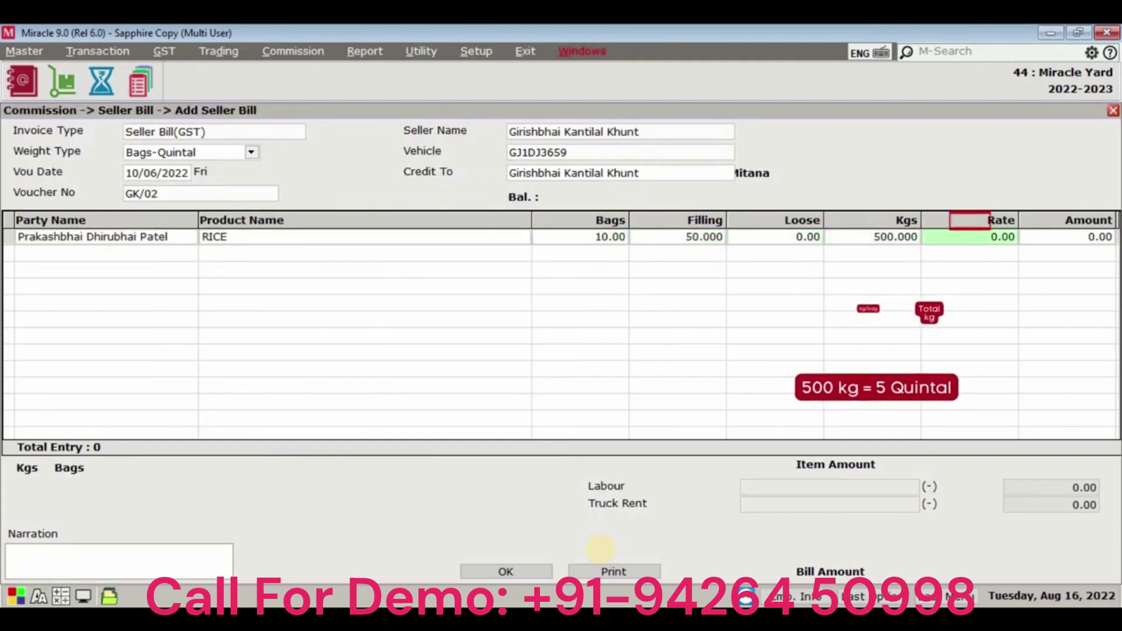
{"action": "type", "text": "500"}
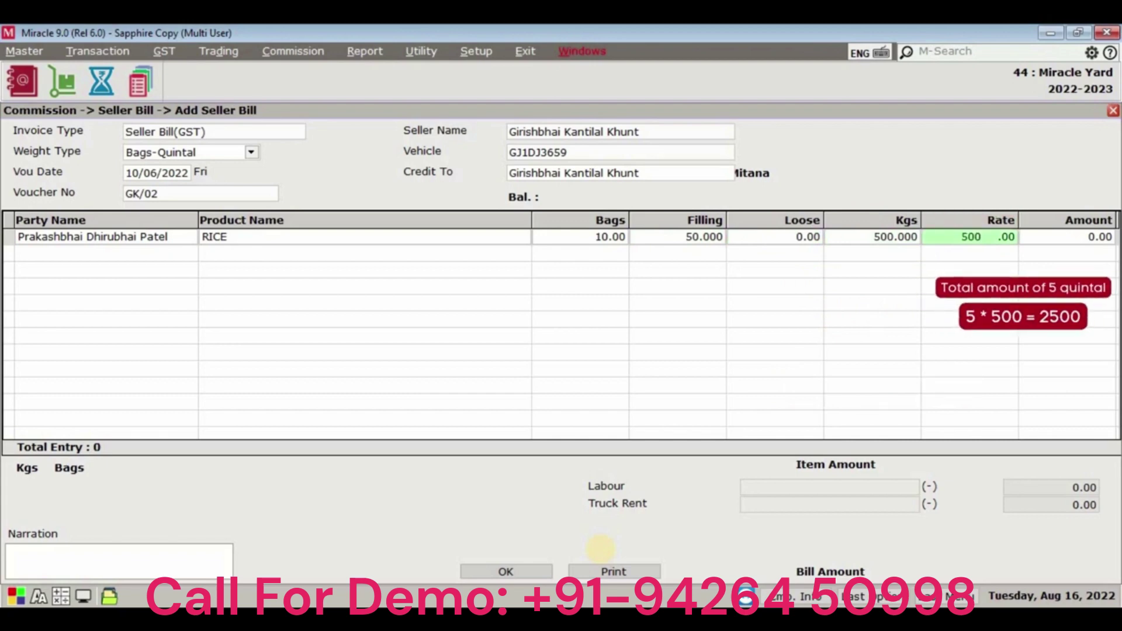
{"action": "key", "text": "Return"}
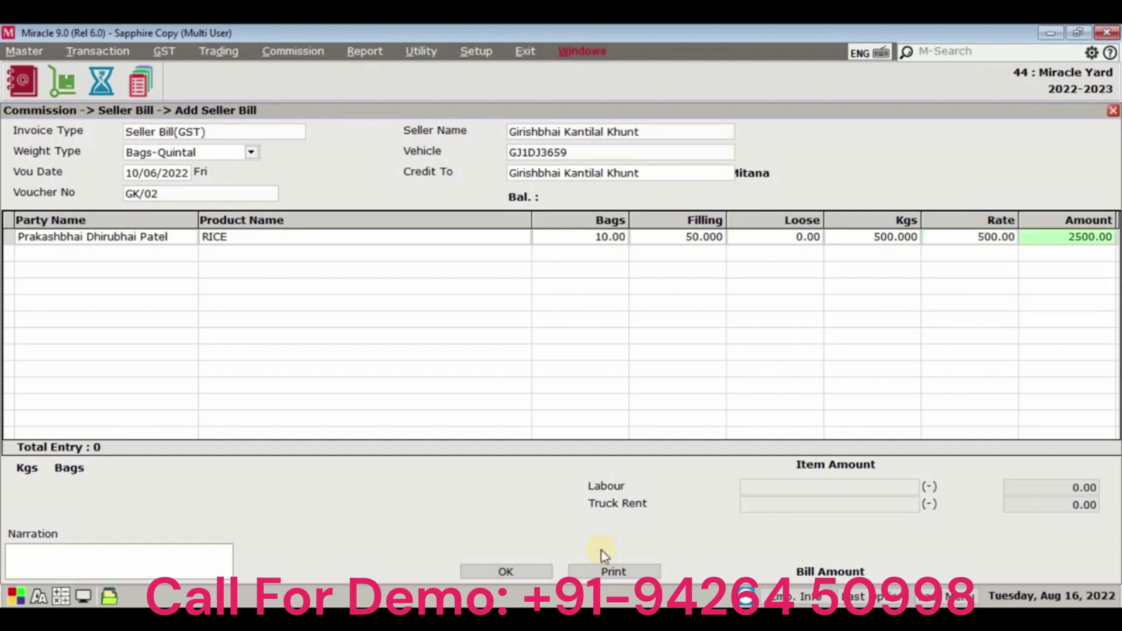
{"action": "key", "text": "Return"}
{"action": "key", "text": "Return"}
{"action": "key", "text": "Return"}
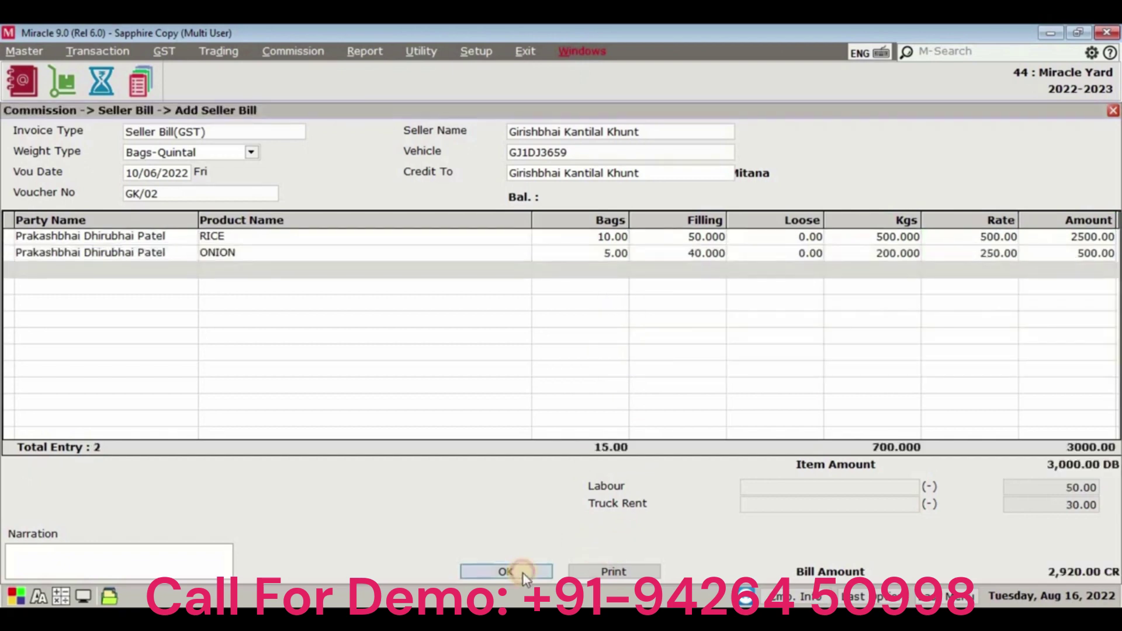
{"action": "left_click", "coordinate": [522, 572]}
Discard the blank new bill and close the seller bill list.
{"action": "key", "text": "Escape"}
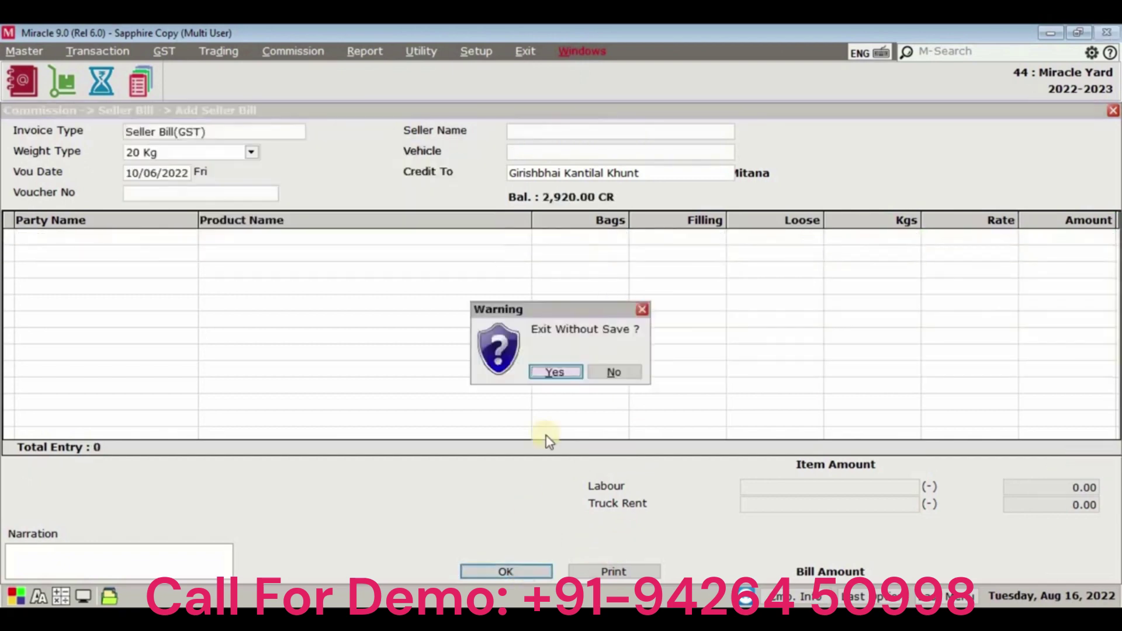
{"action": "left_click", "coordinate": [542, 373]}
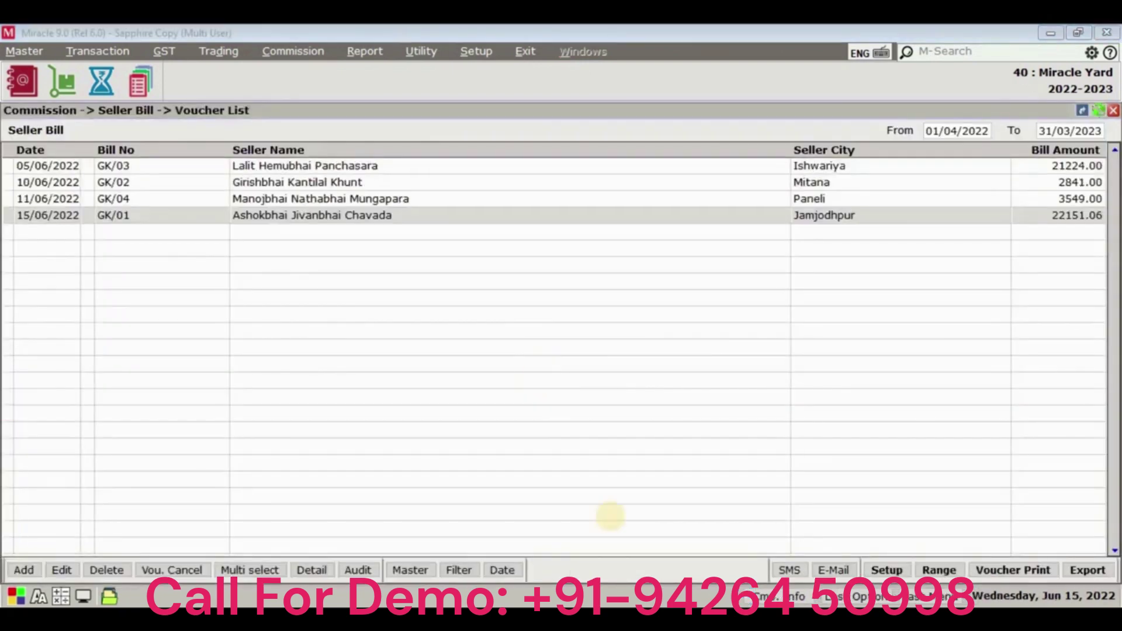
{"action": "left_click", "coordinate": [514, 227]}
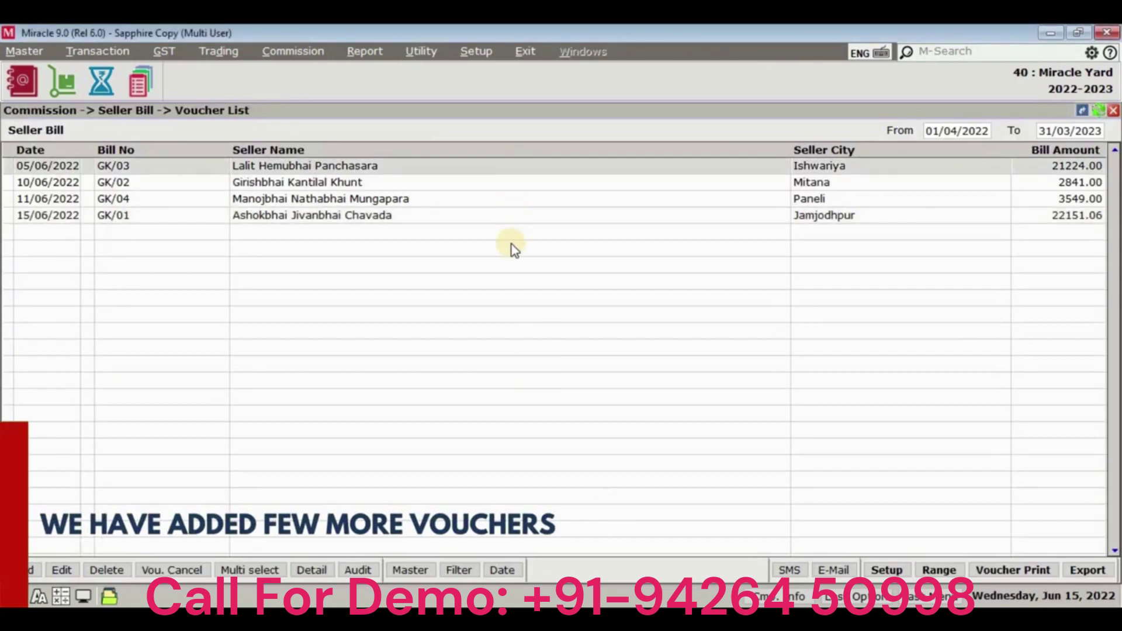
{"action": "key", "text": "Escape"}
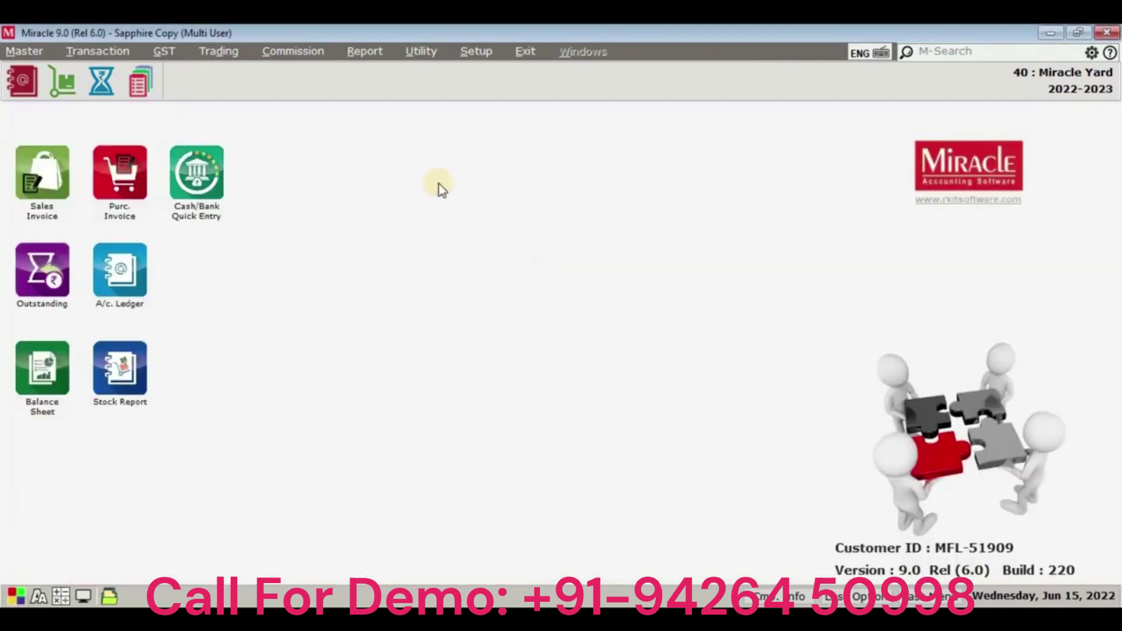
Open Auto Sales Bill Generation, keep the dates and use Comm. Sales(GST) as invoice type.
{"action": "left_click", "coordinate": [293, 51]}
{"action": "left_click", "coordinate": [310, 118]}
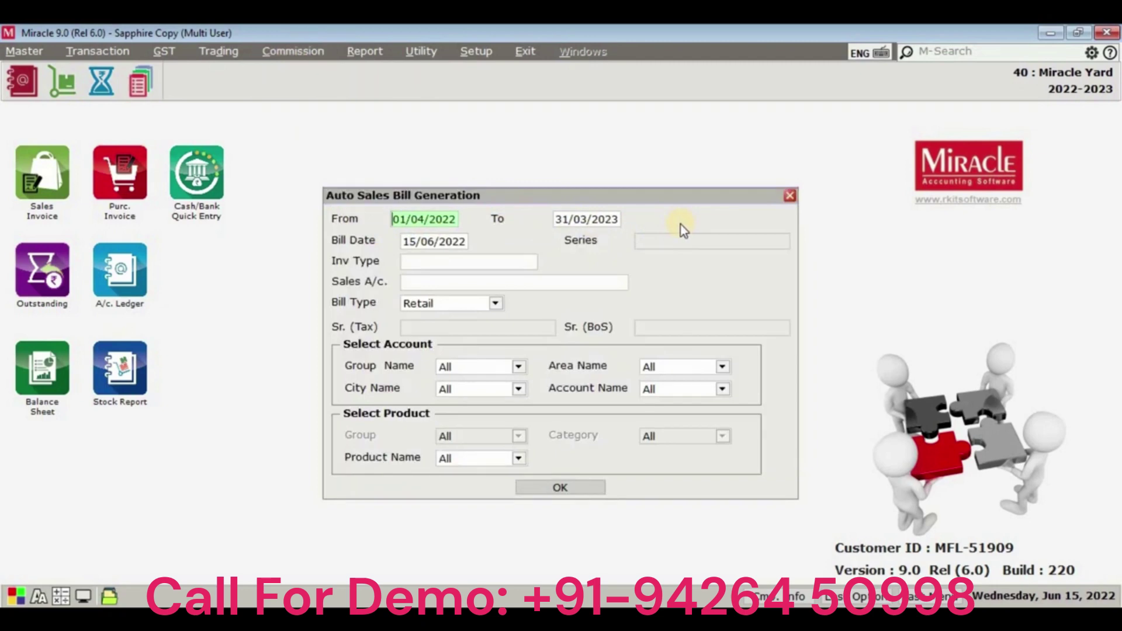
{"action": "key", "text": "Return"}
{"action": "key", "text": "Return"}
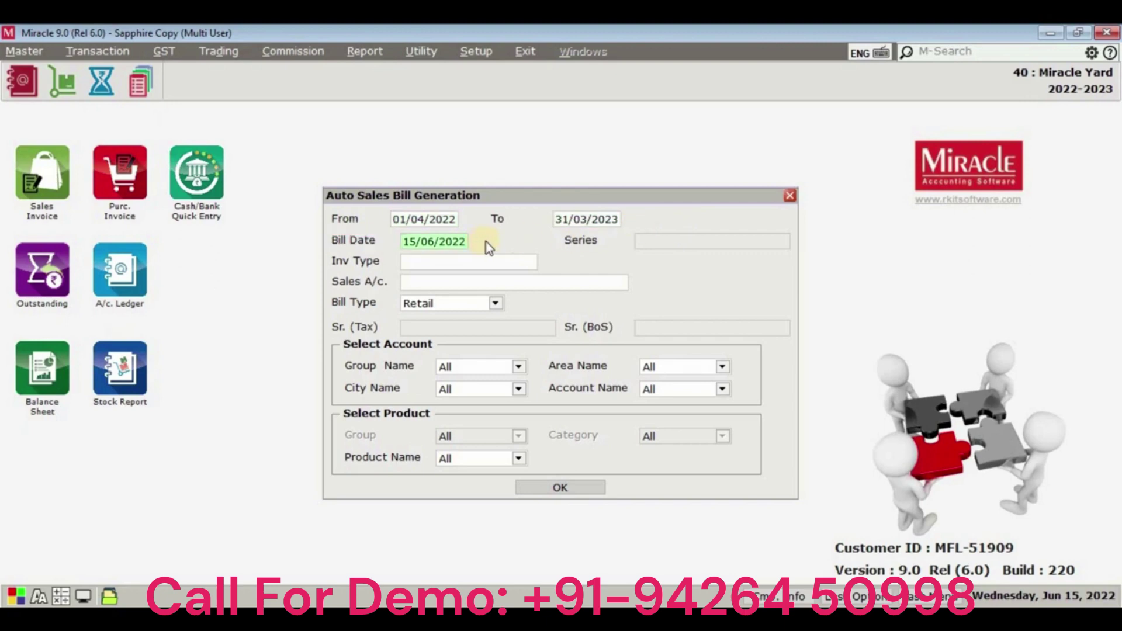
{"action": "key", "text": "Return"}
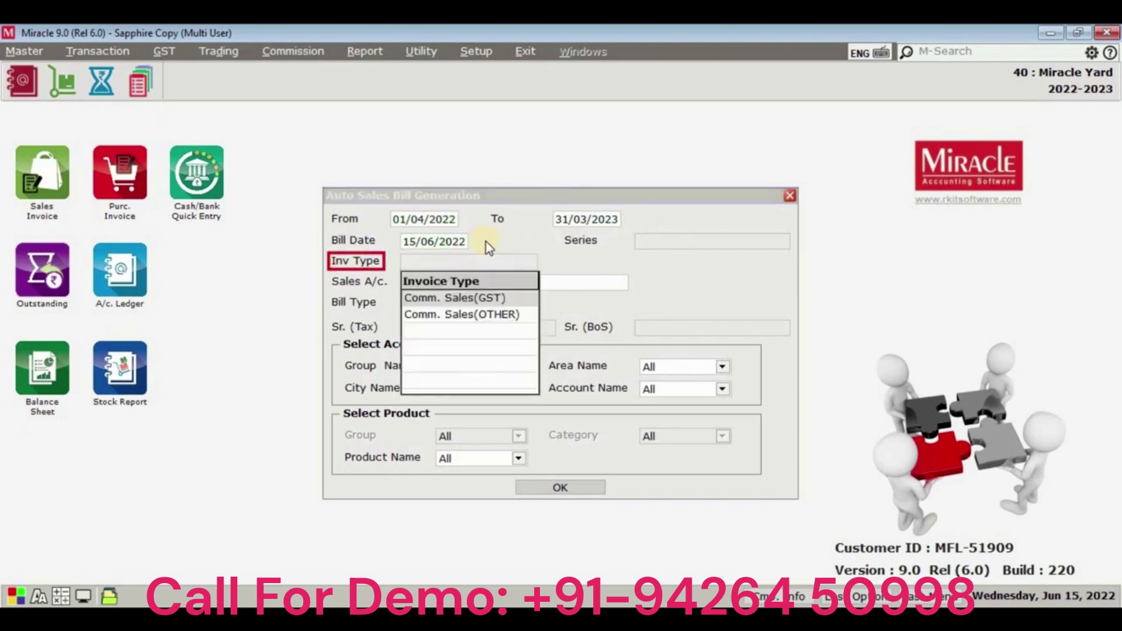
{"action": "left_click", "coordinate": [501, 299]}
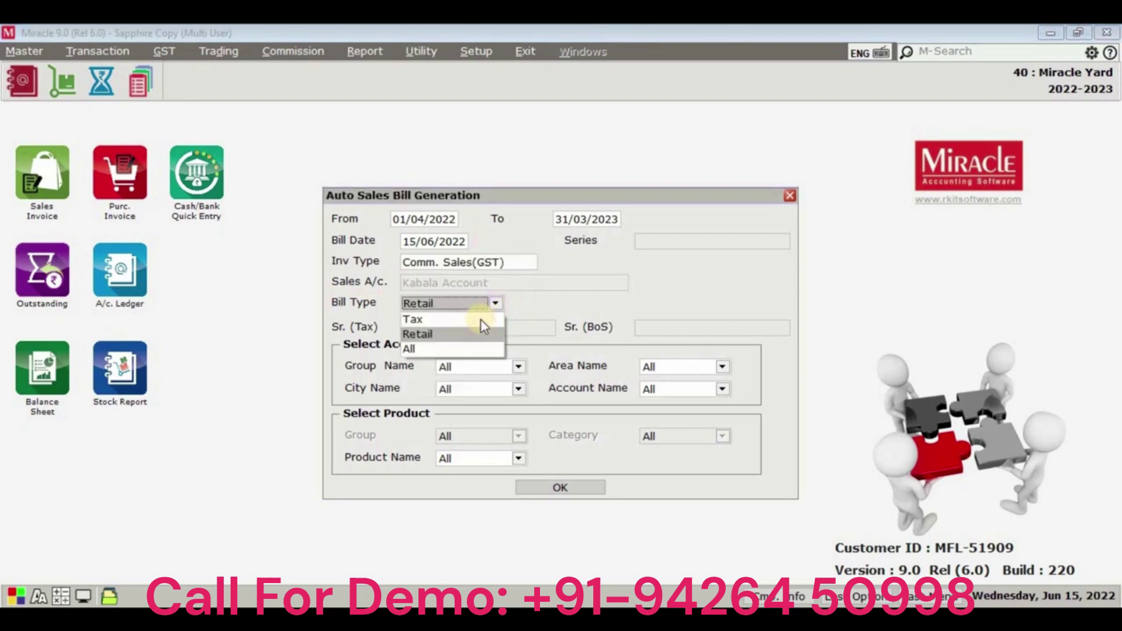
Set Bill Type to All and run the auto sales bill generation.
{"action": "key", "text": "Up"}
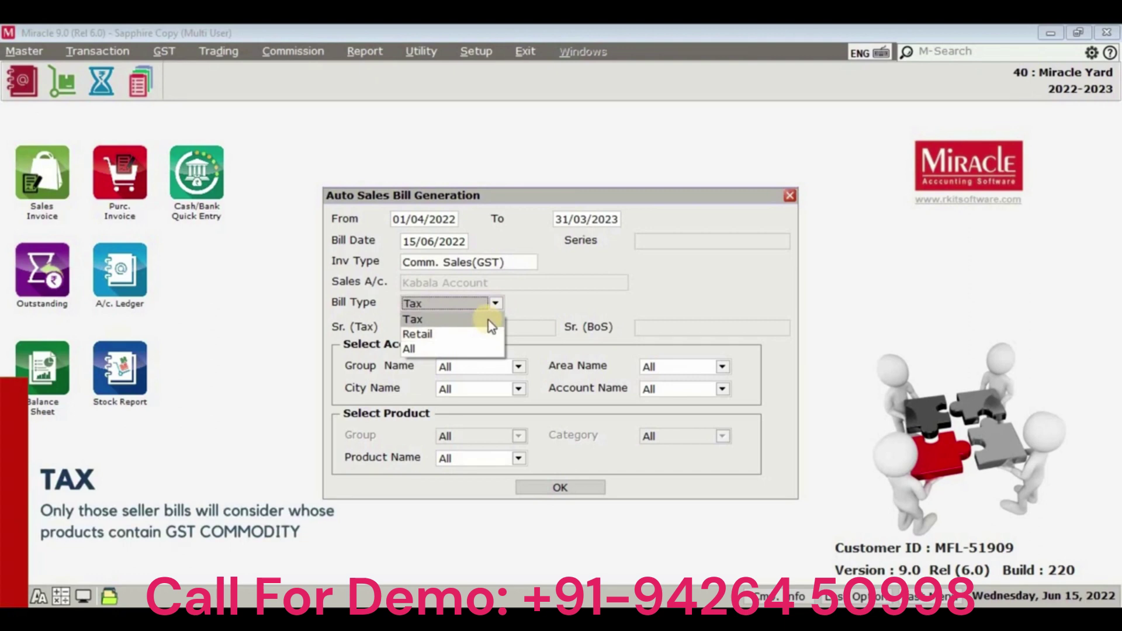
{"action": "key", "text": "Down"}
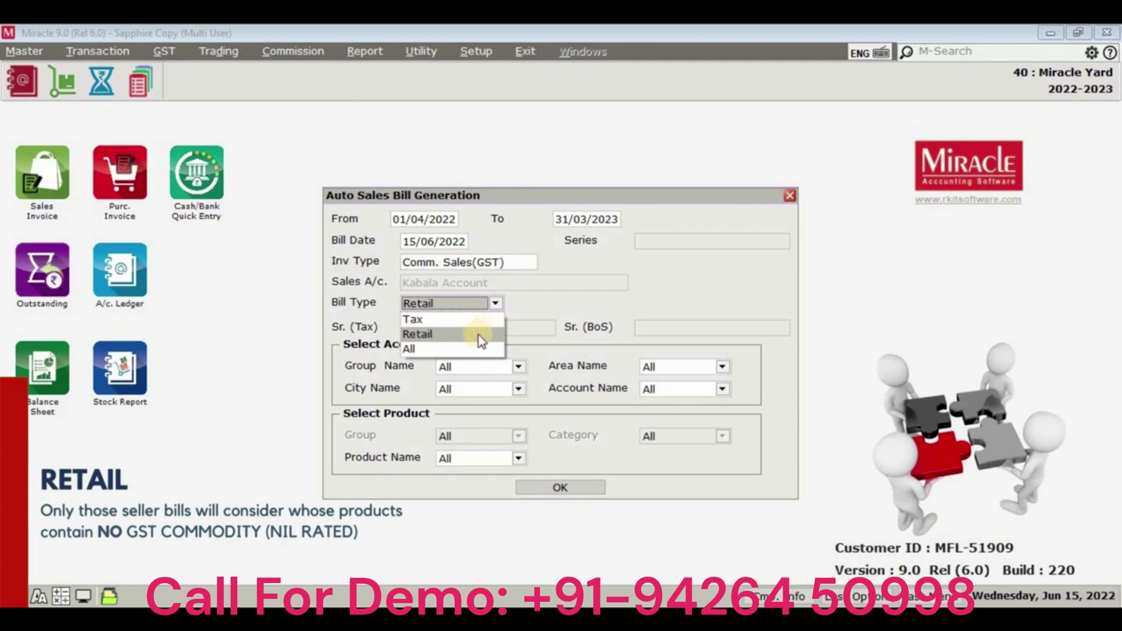
{"action": "left_click", "coordinate": [471, 352]}
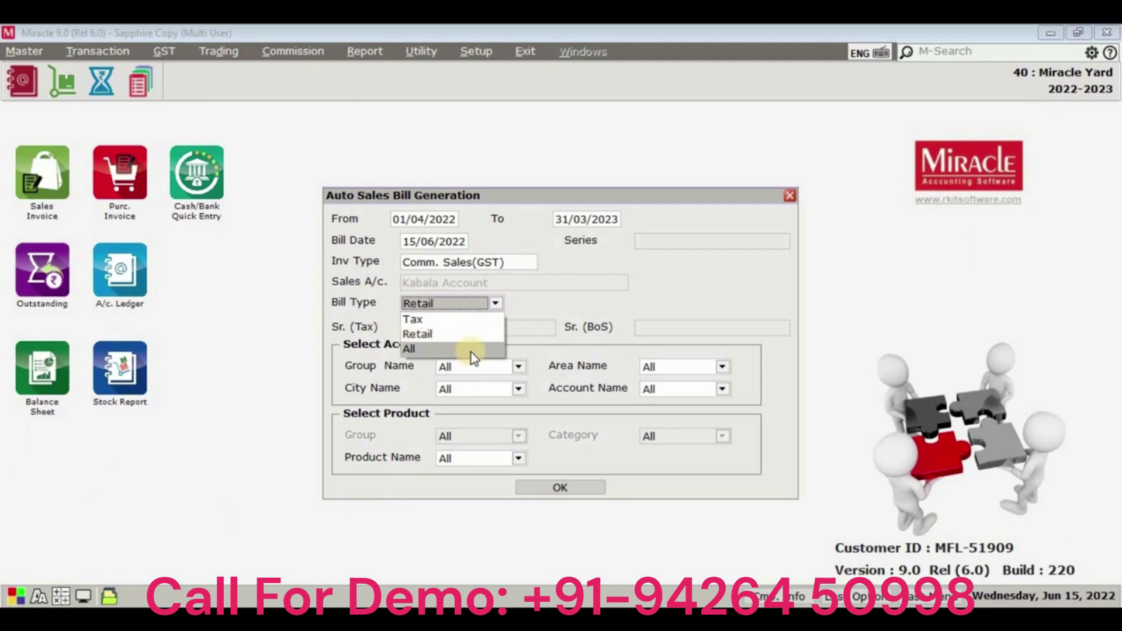
{"action": "left_click", "coordinate": [471, 352]}
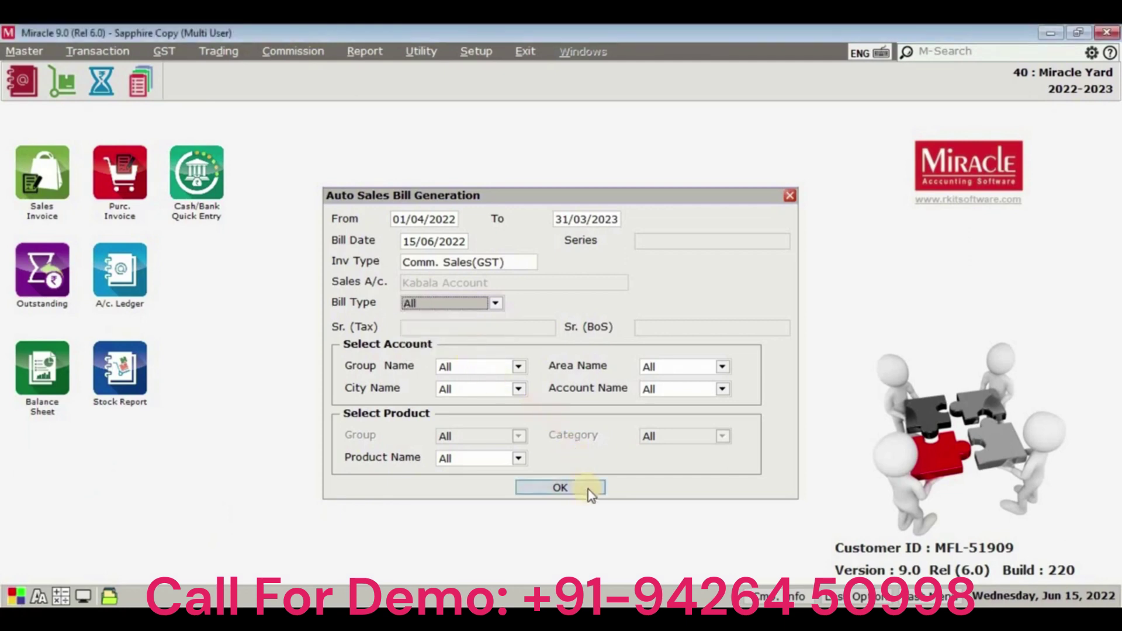
{"action": "key", "text": "Return"}
{"action": "key", "text": "Return"}
{"action": "key", "text": "Return"}
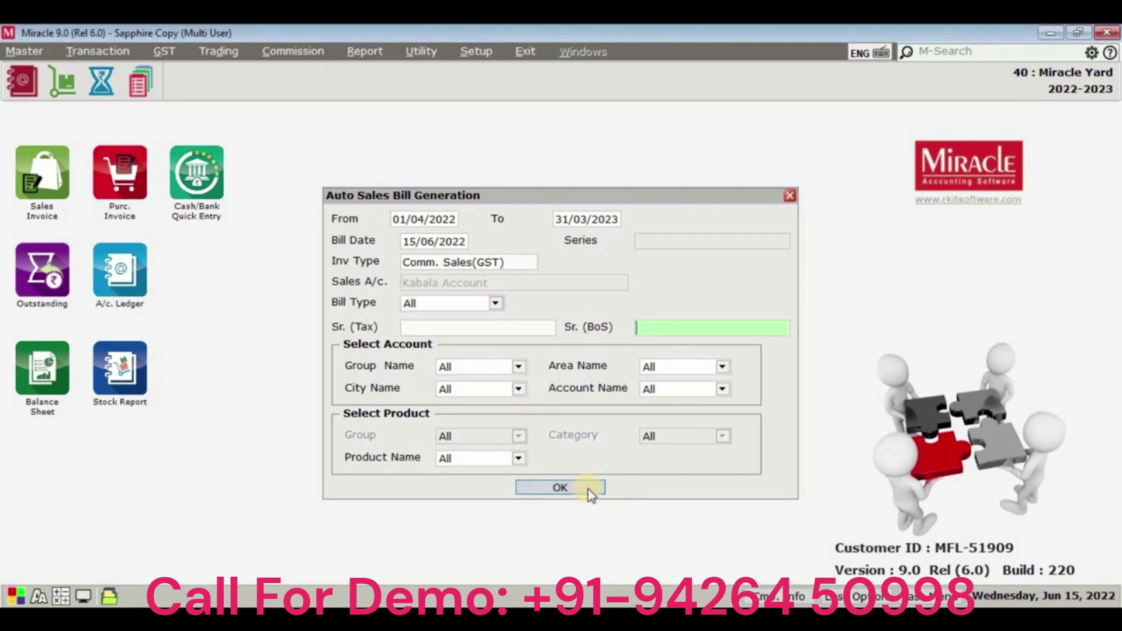
{"action": "key", "text": "Return"}
{"action": "key", "text": "Return"}
{"action": "key", "text": "Return"}
{"action": "key", "text": "Return"}
{"action": "key", "text": "Return"}
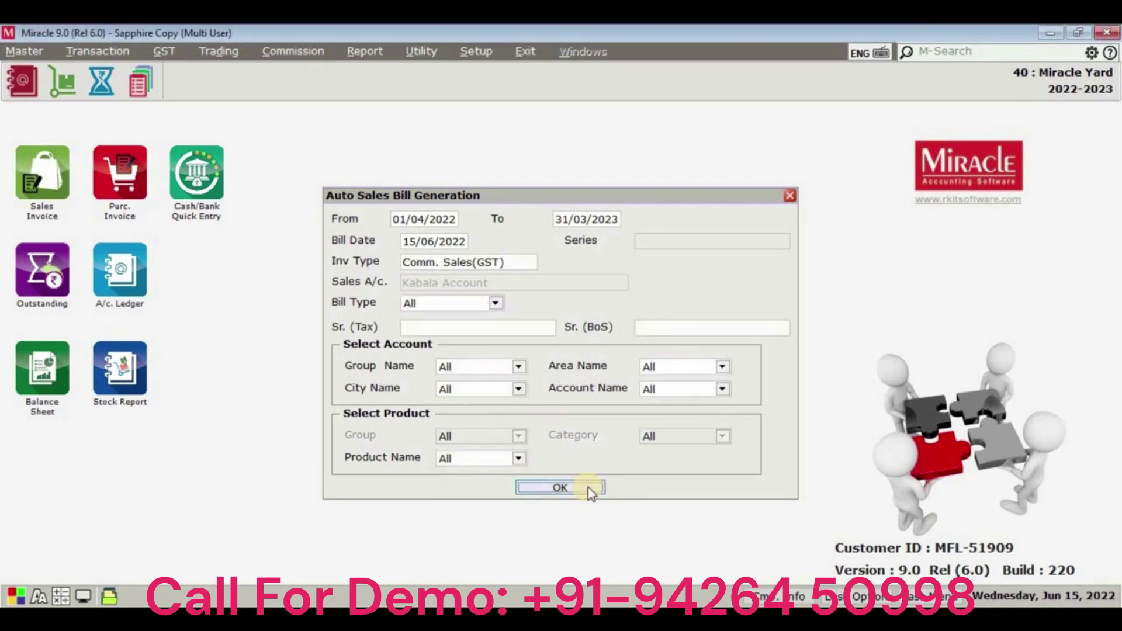
{"action": "left_click", "coordinate": [590, 492]}
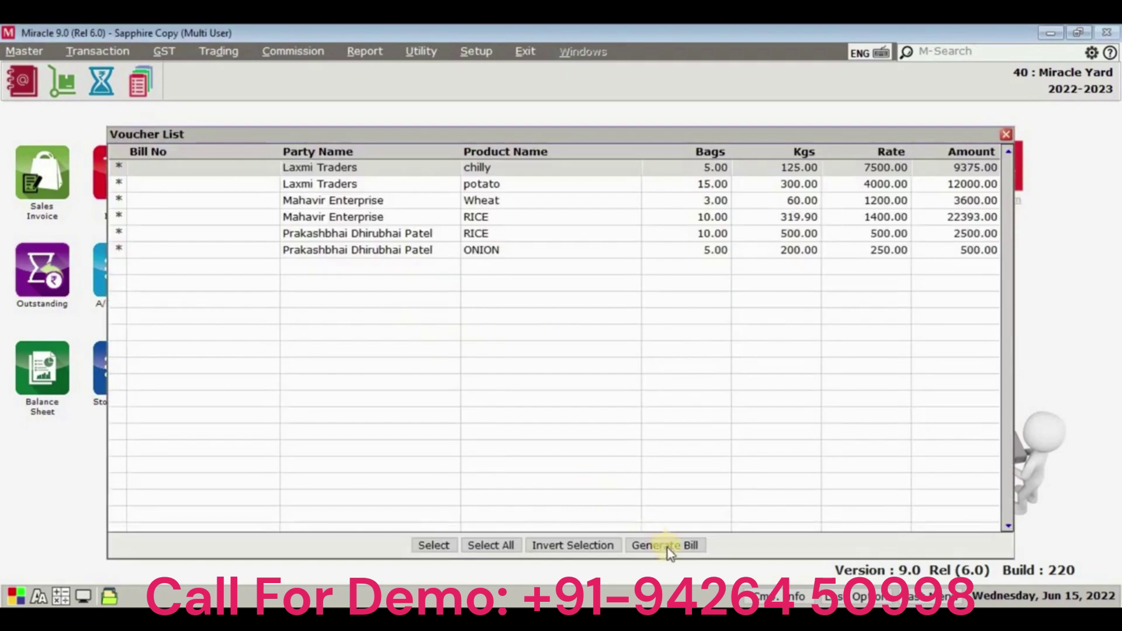
Generate the seller bills, then review the six Bill of Supply commission sales bills dated 15/06/2022 and close the list.
{"action": "left_click", "coordinate": [669, 548]}
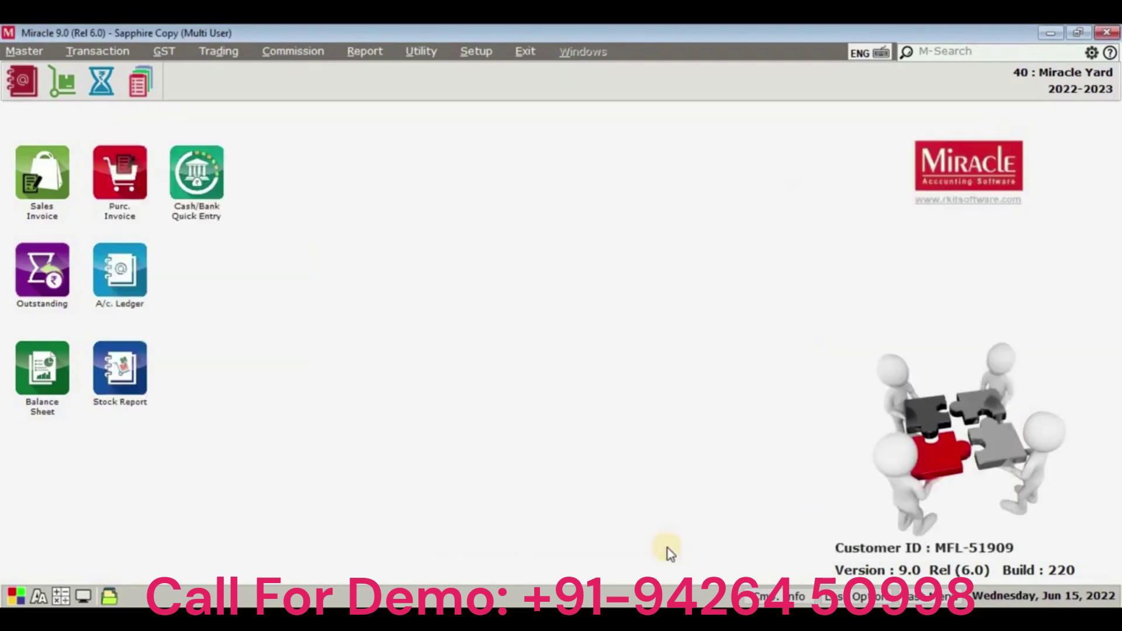
{"action": "left_click", "coordinate": [305, 51]}
{"action": "left_click", "coordinate": [320, 141]}
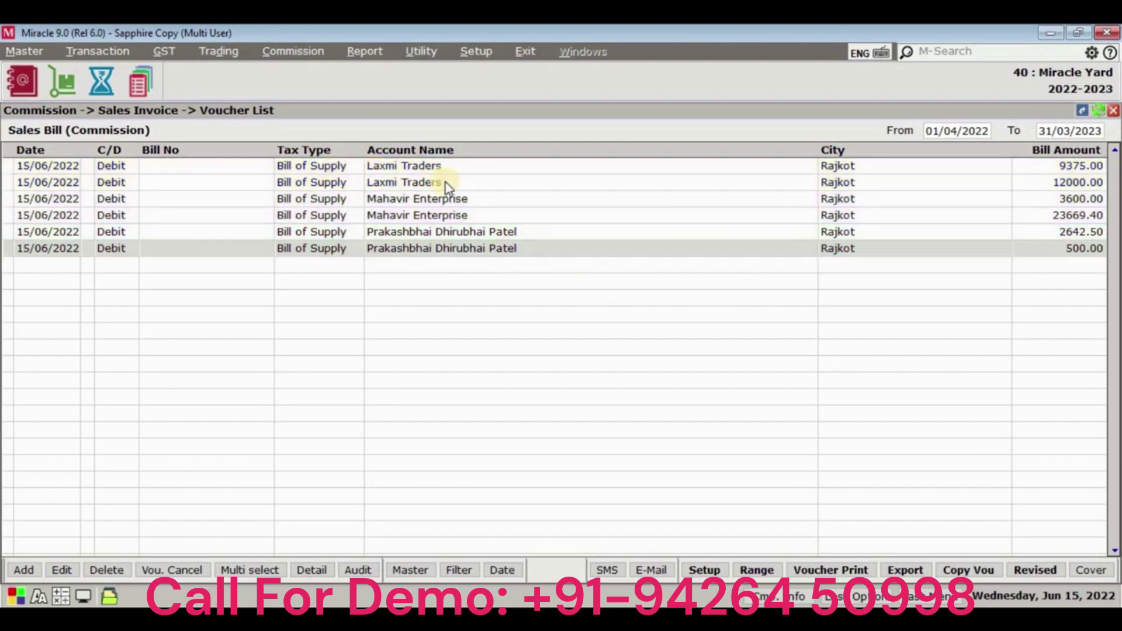
{"action": "key", "text": "Escape"}
In Company Setup > Commission, set Multiple Item in One Bill and Multiple Tax to Yes and apply.
{"action": "left_click", "coordinate": [475, 52]}
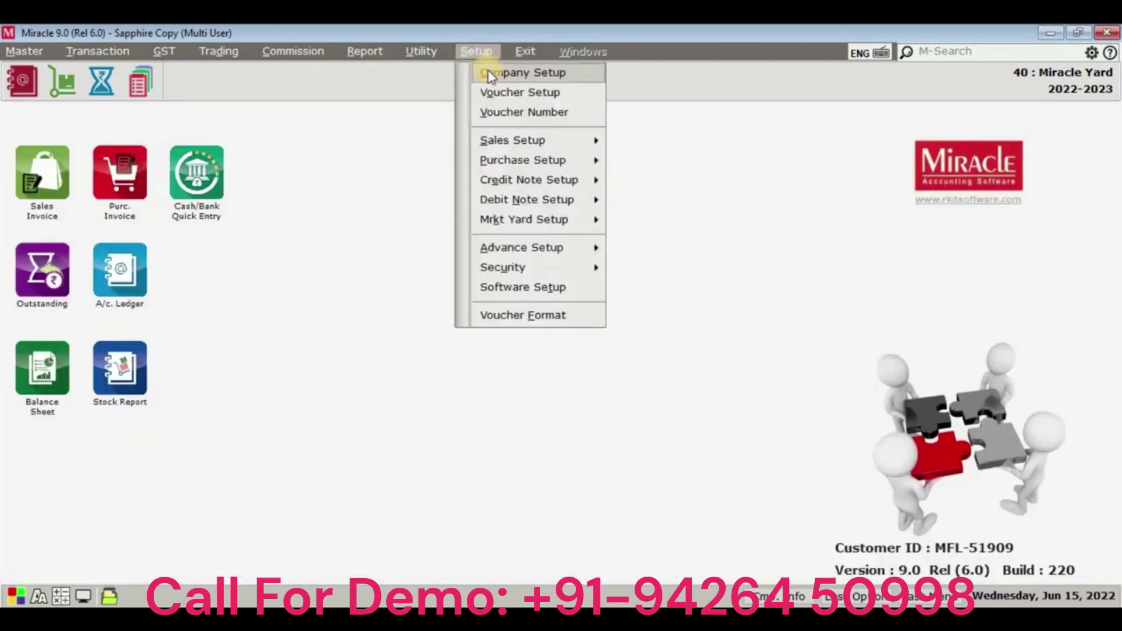
{"action": "left_click", "coordinate": [485, 72]}
{"action": "left_click", "coordinate": [324, 295]}
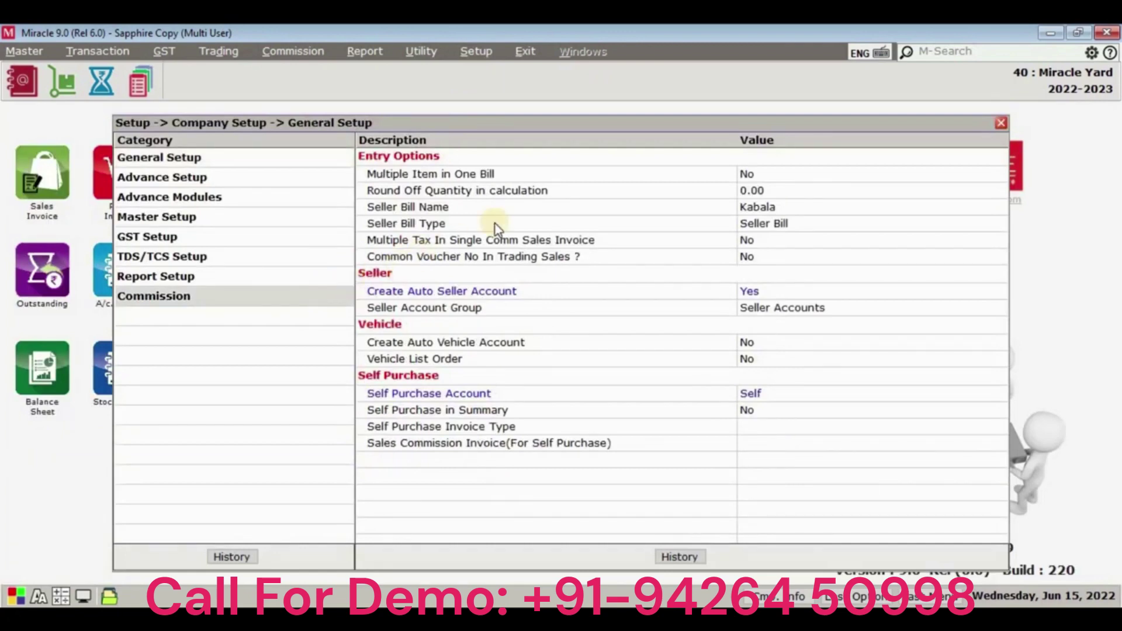
{"action": "left_click", "coordinate": [602, 175]}
{"action": "double_click", "coordinate": [601, 175]}
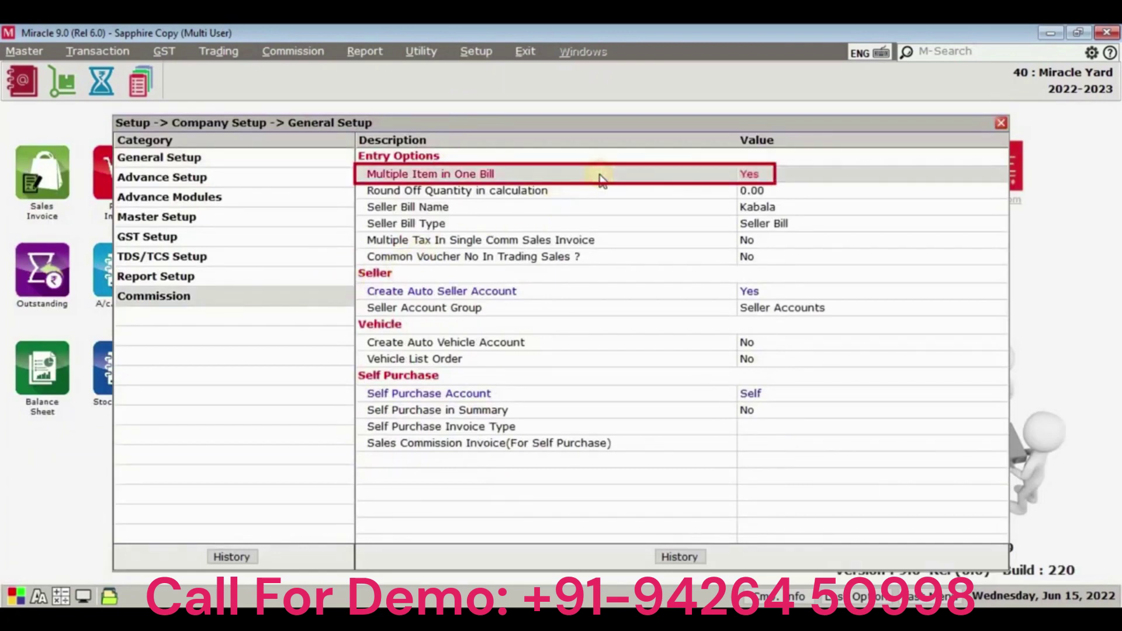
{"action": "double_click", "coordinate": [594, 240]}
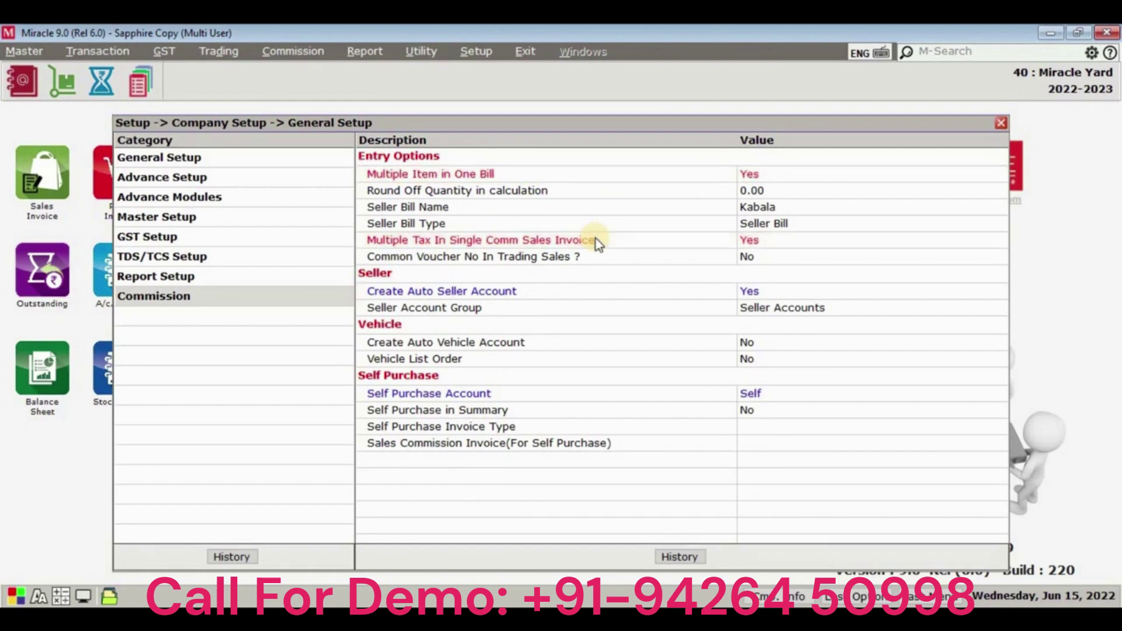
{"action": "key", "text": "Escape"}
{"action": "left_click", "coordinate": [541, 373]}
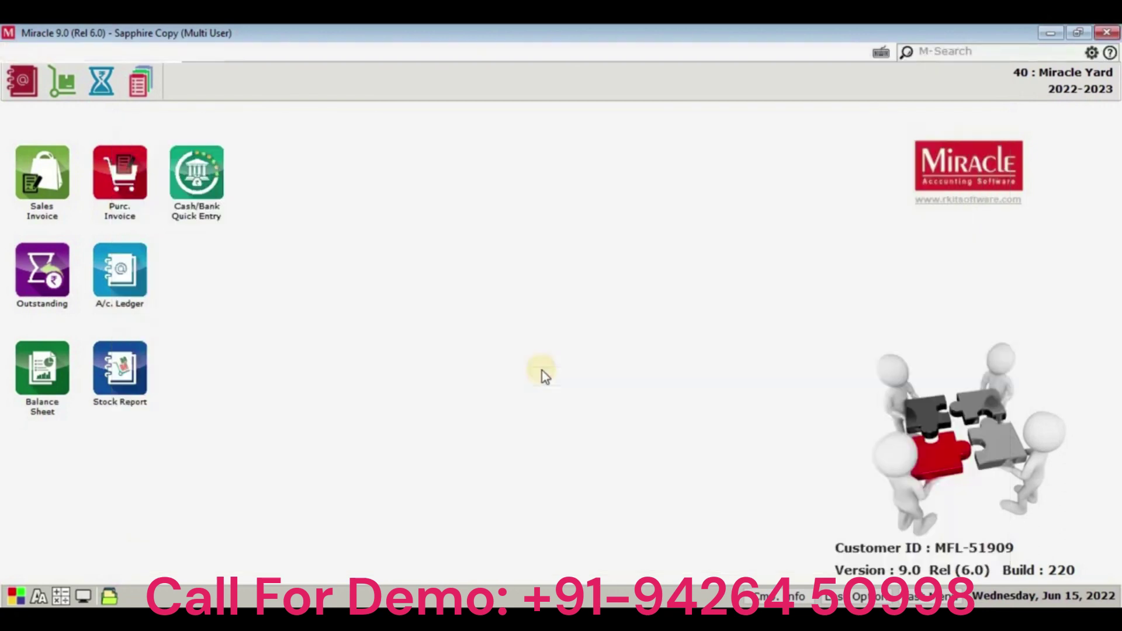
Check that the commission sales bill list now holds three combined bills, then close it.
{"action": "left_click", "coordinate": [303, 49]}
{"action": "left_click", "coordinate": [328, 145]}
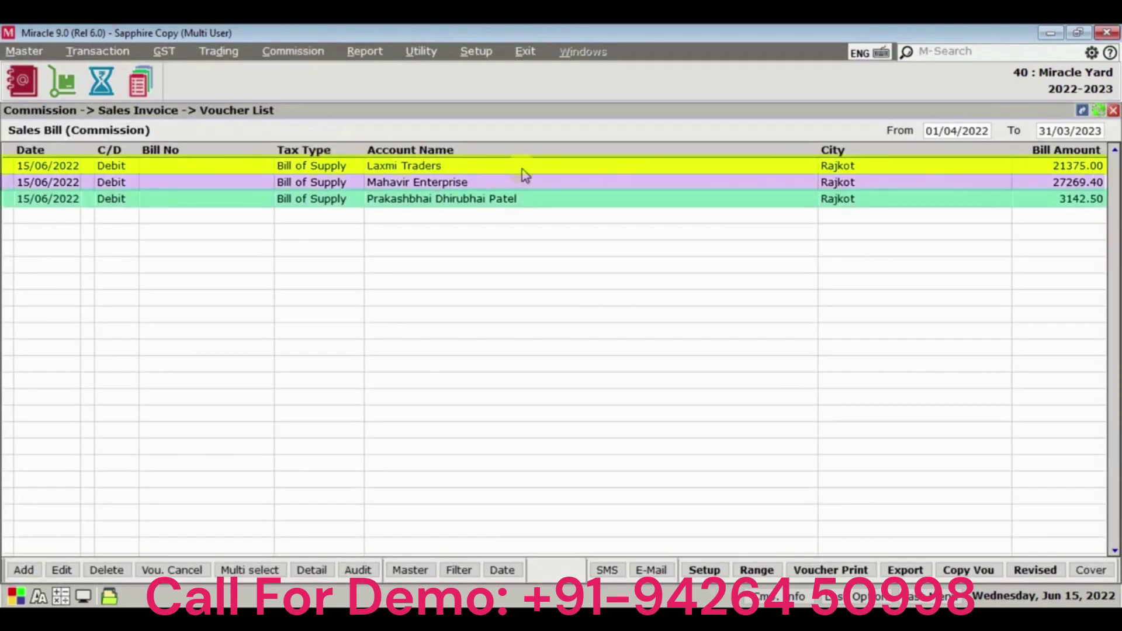
{"action": "key", "text": "Escape"}
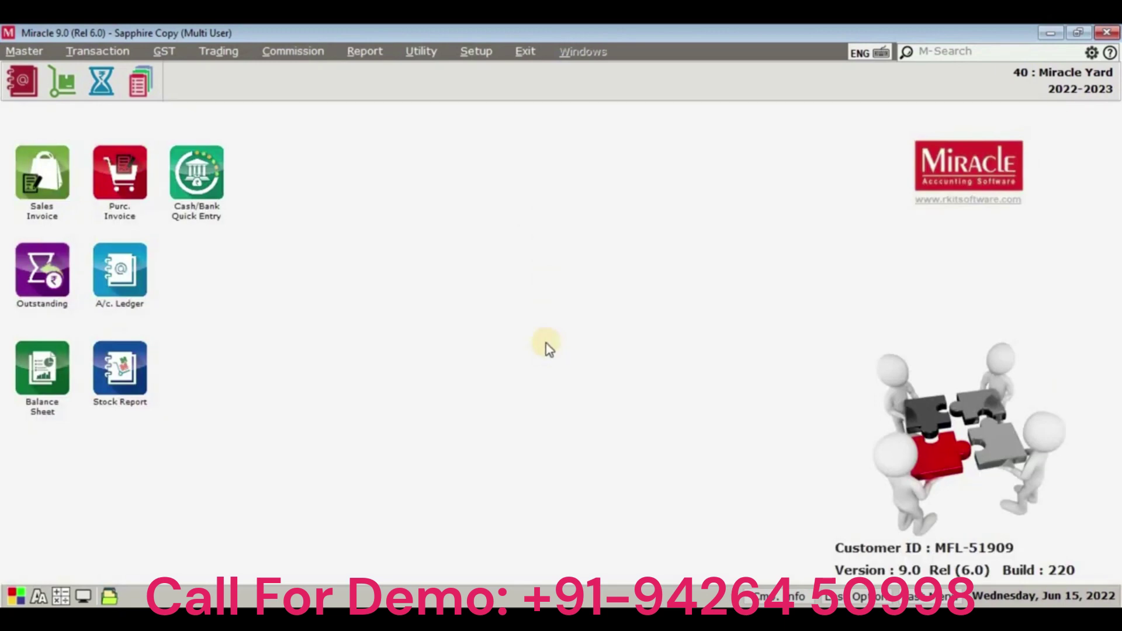
Review the Sales (Commission) Register: six lines, 1504.900 kg, 103573.80 bill total.
{"action": "left_click", "coordinate": [315, 51]}
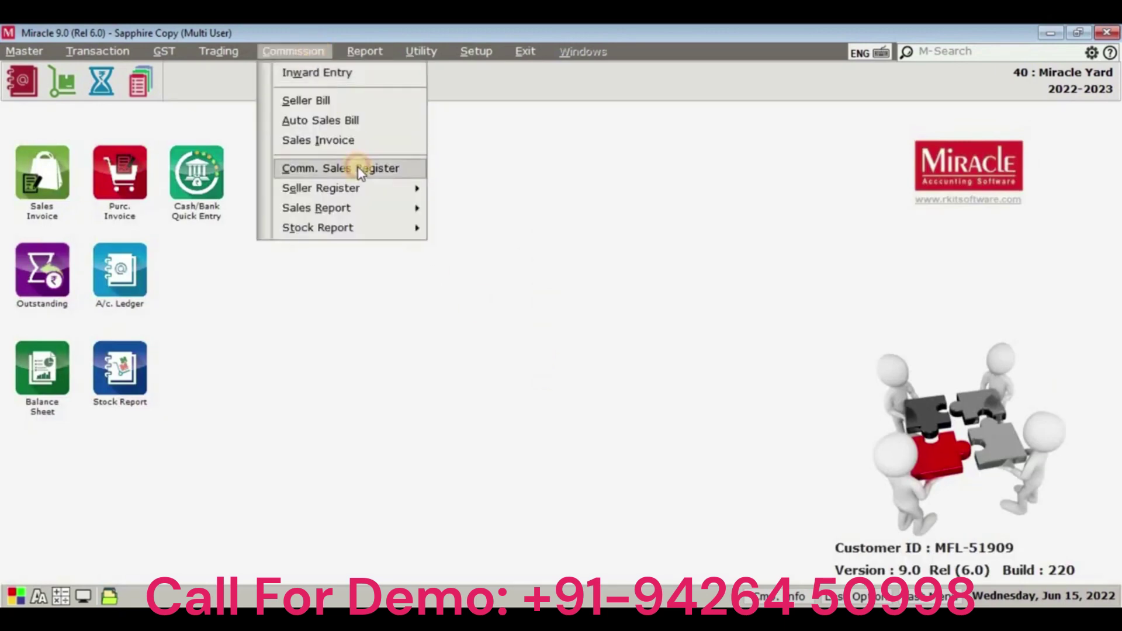
{"action": "left_click", "coordinate": [360, 171]}
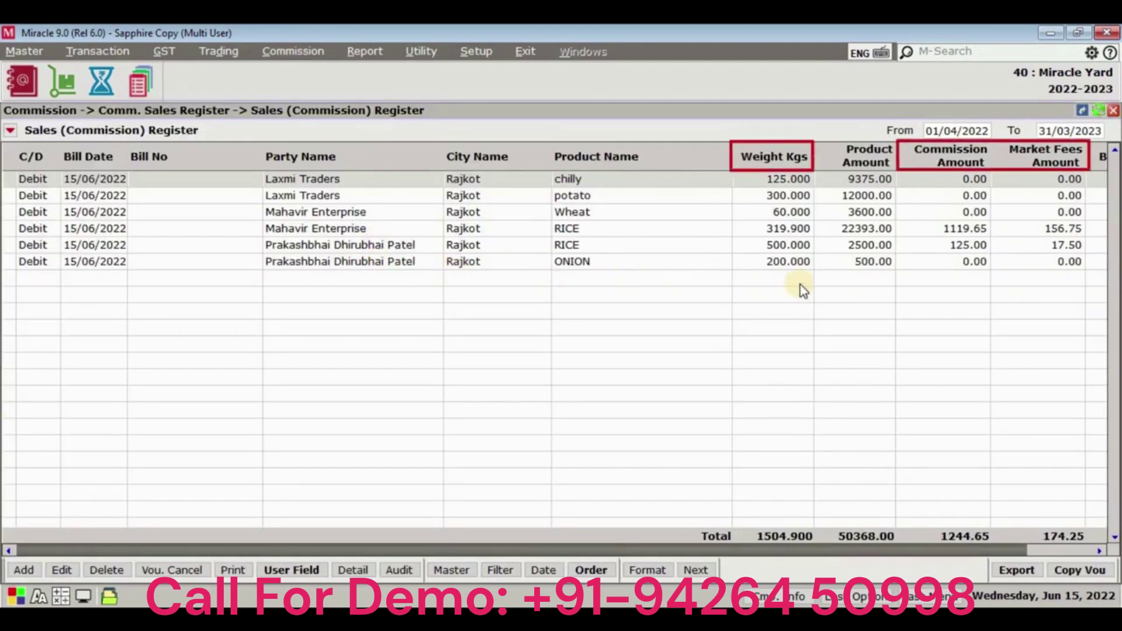
{"action": "left_click_drag", "start_coordinate": [931, 549], "coordinate": [1000, 549]}
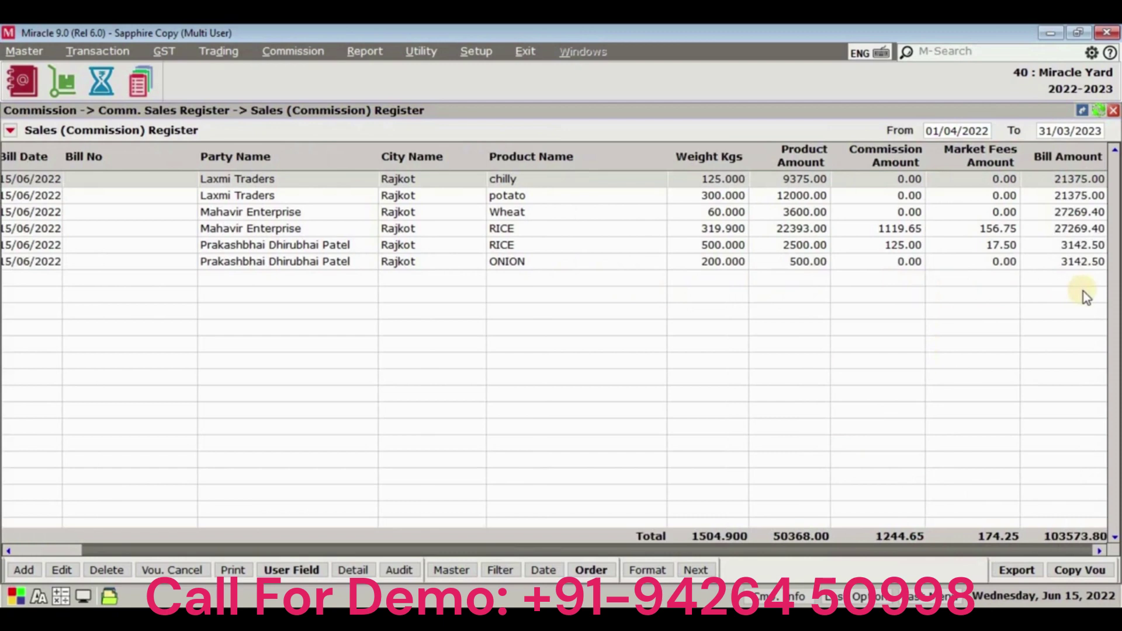
{"action": "key", "text": "Escape"}
{"action": "left_click", "coordinate": [293, 51]}
View the Seller Register (1504.900 kg, 181.47 commission) in standard, Citywise and Sellerwise formats.
{"action": "mouse_move", "coordinate": [346, 189]}
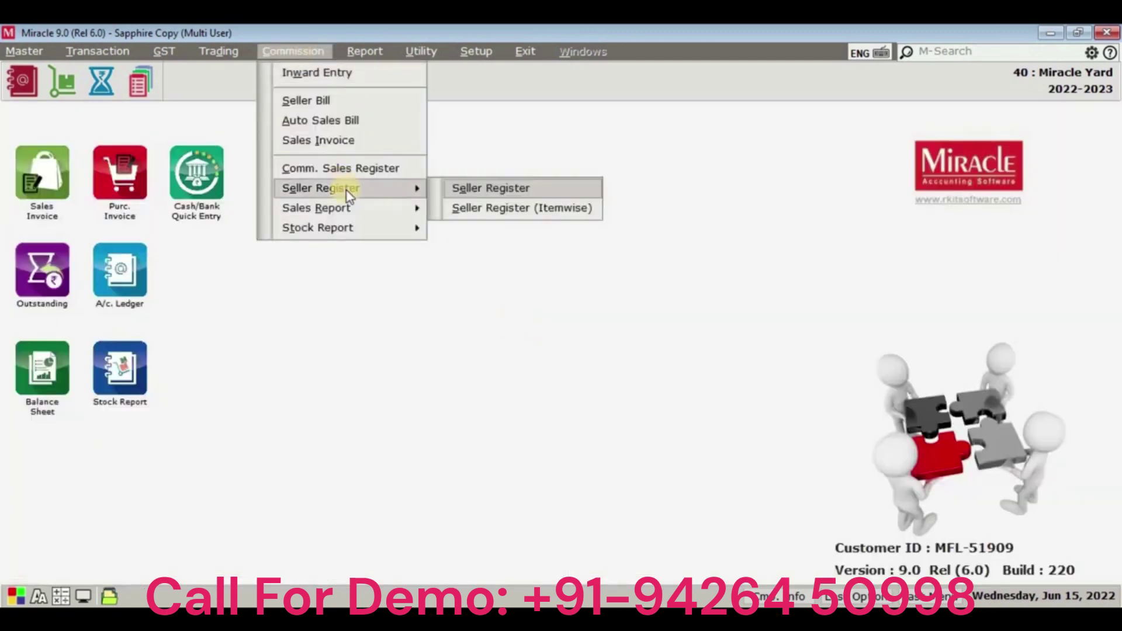
{"action": "left_click", "coordinate": [474, 188]}
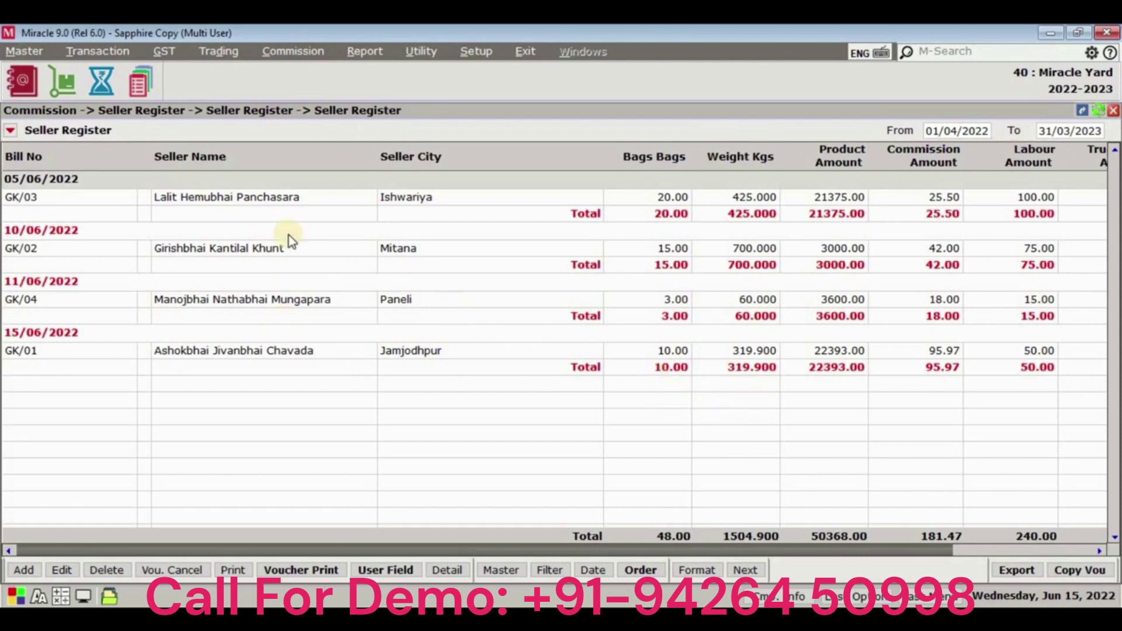
{"action": "key", "text": "ctrl+f"}
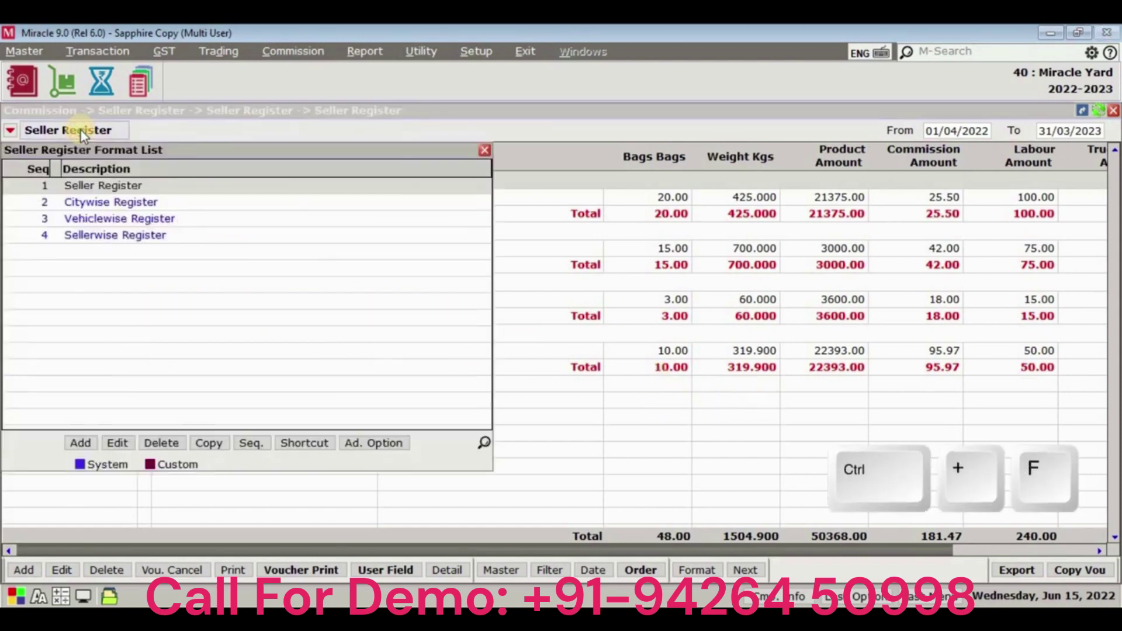
{"action": "left_click", "coordinate": [107, 202]}
{"action": "left_click", "coordinate": [88, 130]}
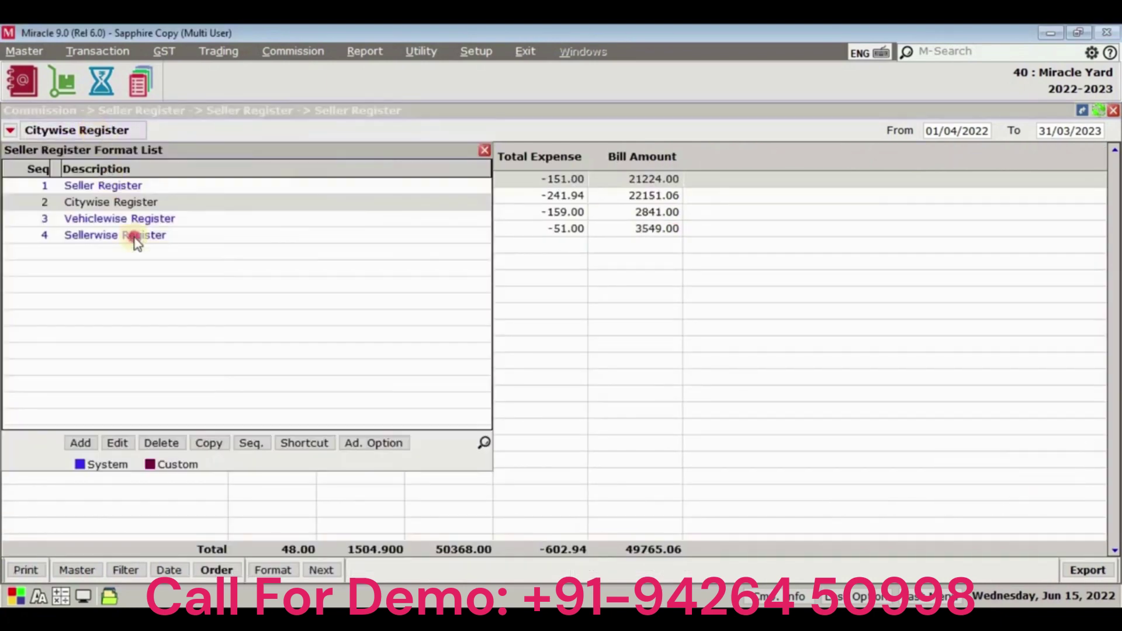
{"action": "left_click", "coordinate": [135, 236]}
{"action": "key", "text": "Escape"}
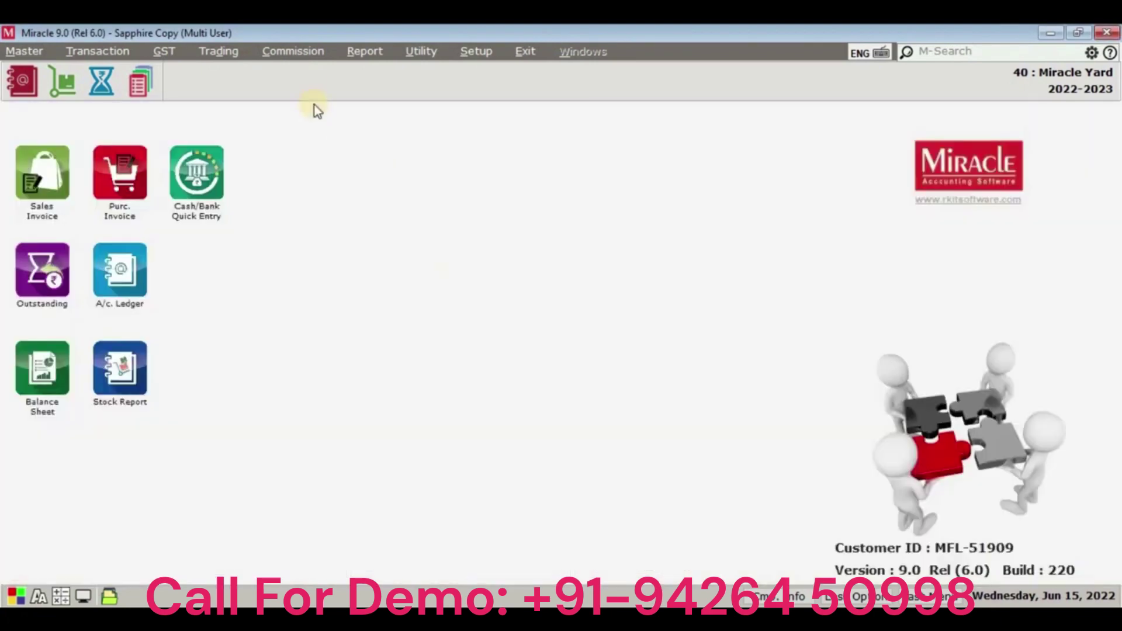
{"action": "left_click", "coordinate": [284, 51]}
Review the itemwise Seller Register (1504.900 kg, 50368.00) and confirm its Pending List is empty.
{"action": "mouse_move", "coordinate": [342, 188]}
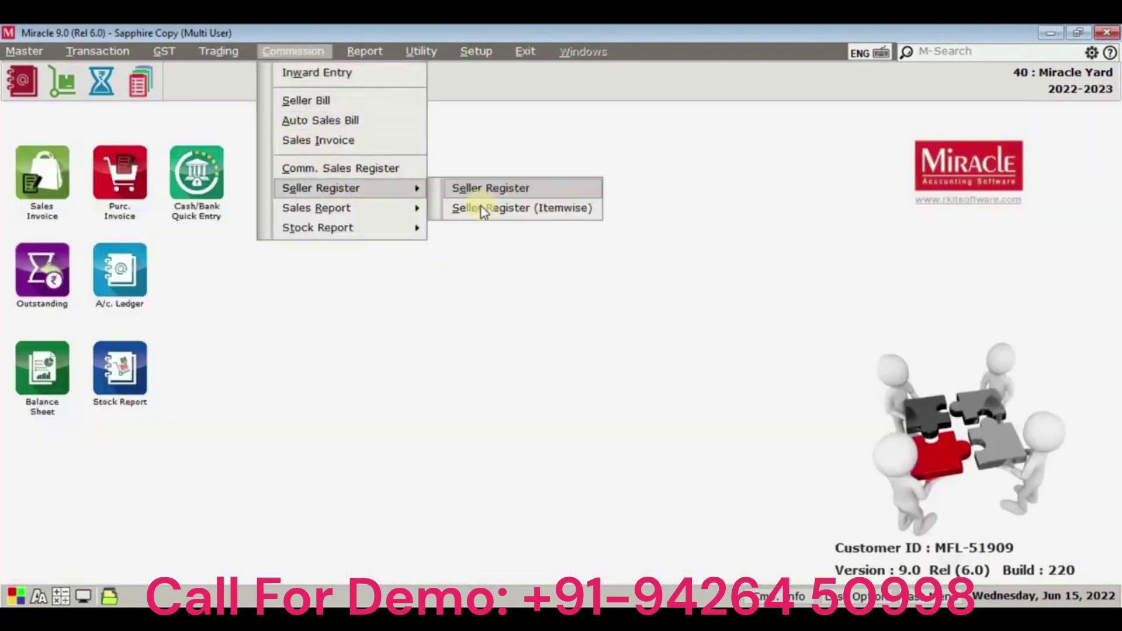
{"action": "left_click", "coordinate": [489, 208]}
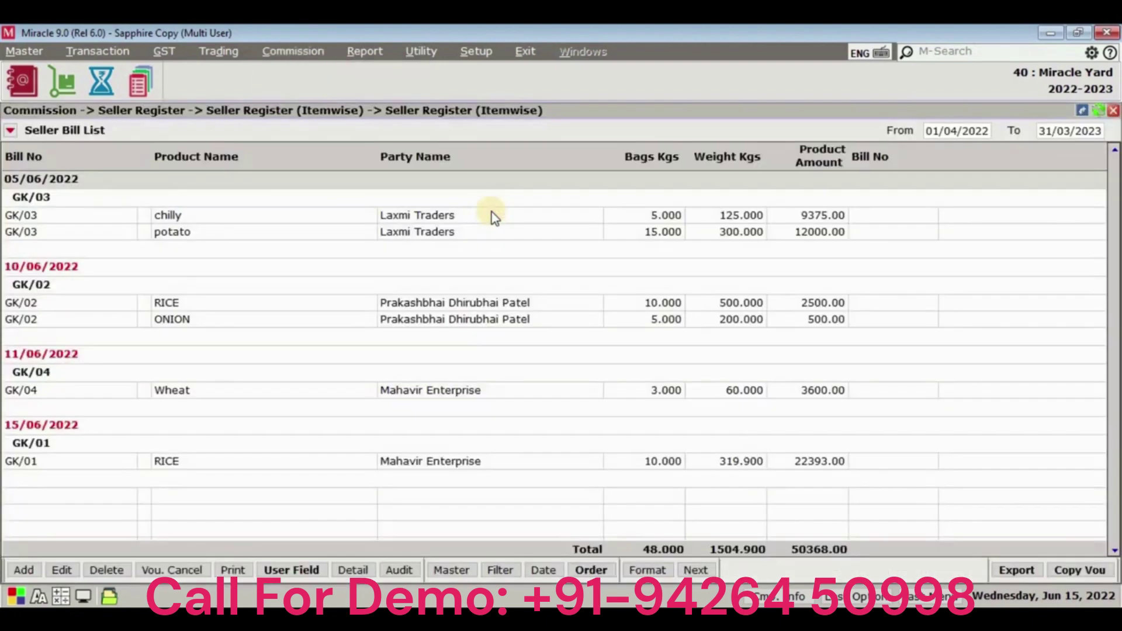
{"action": "left_click", "coordinate": [87, 131]}
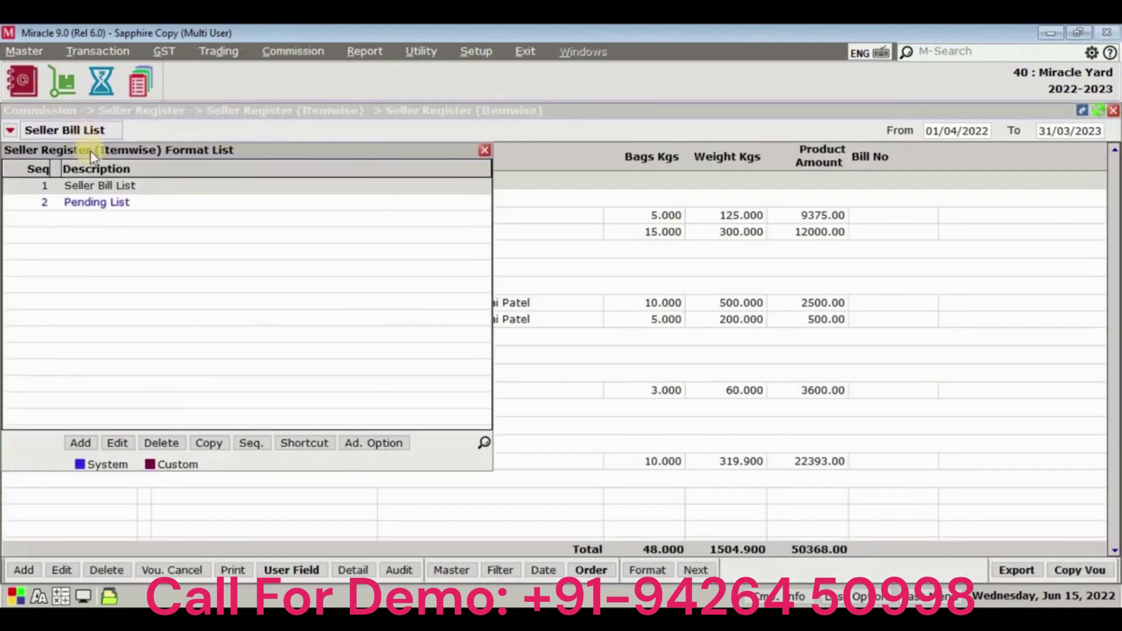
{"action": "left_click", "coordinate": [112, 203]}
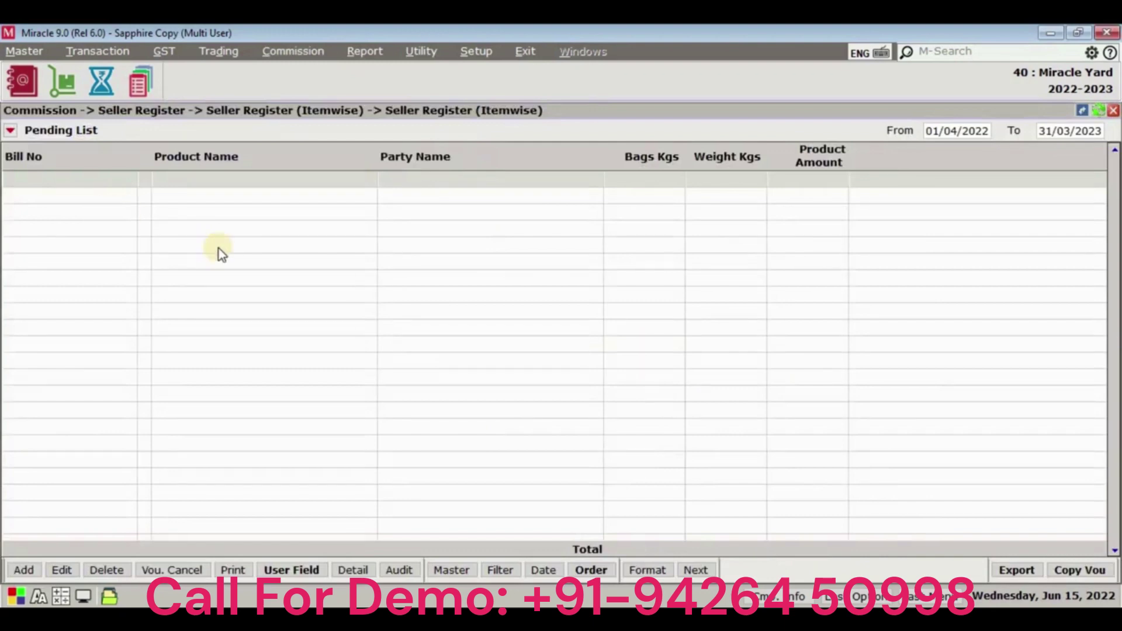
{"action": "key", "text": "Escape"}
Open Commission > Sales Report > Market Fees Report, showing market fees totalling 174.25.
{"action": "left_click", "coordinate": [298, 52]}
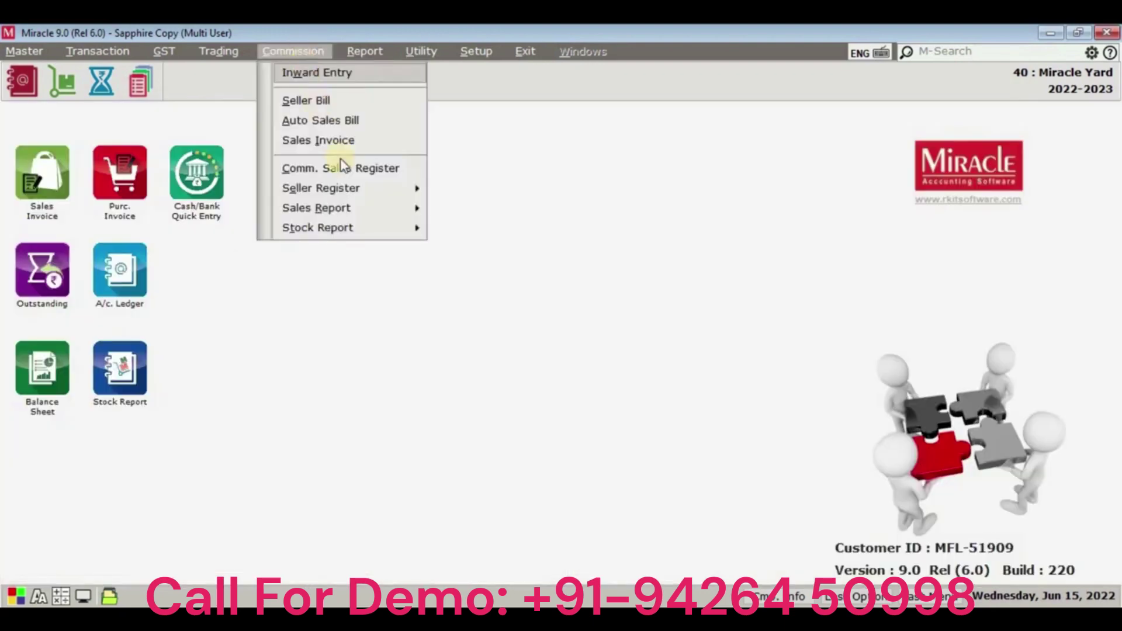
{"action": "mouse_move", "coordinate": [358, 209]}
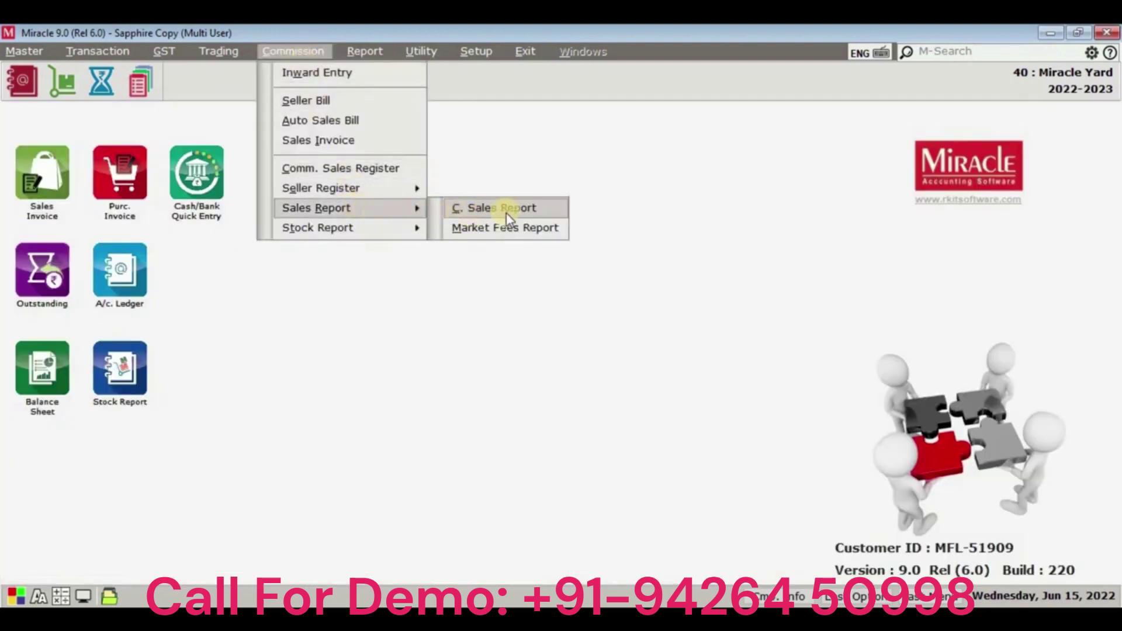
{"action": "left_click", "coordinate": [549, 237]}
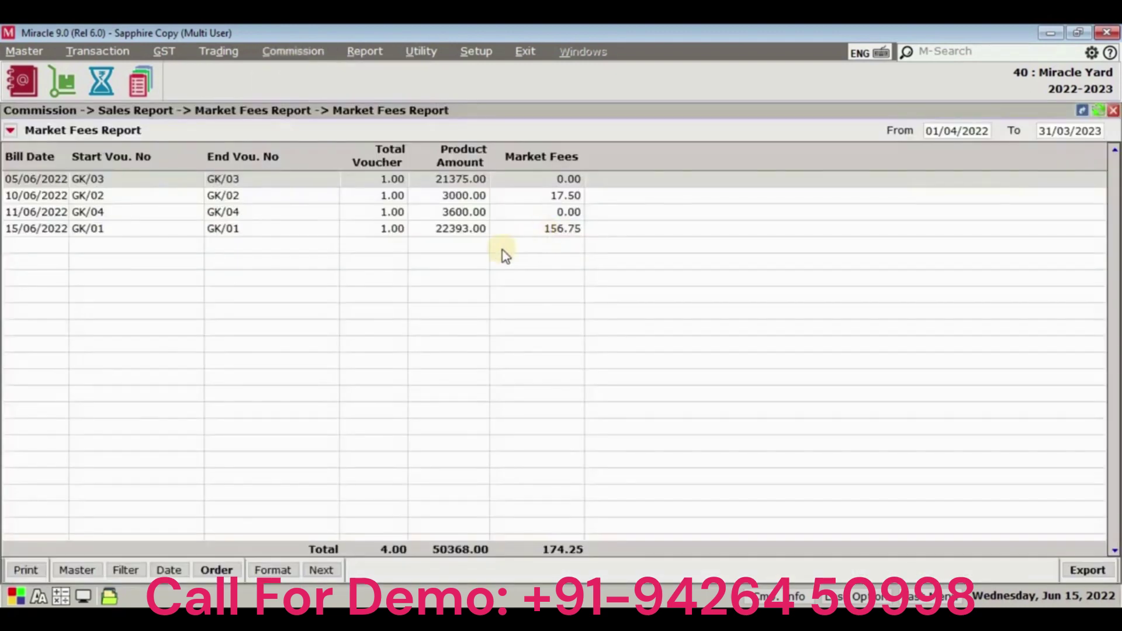